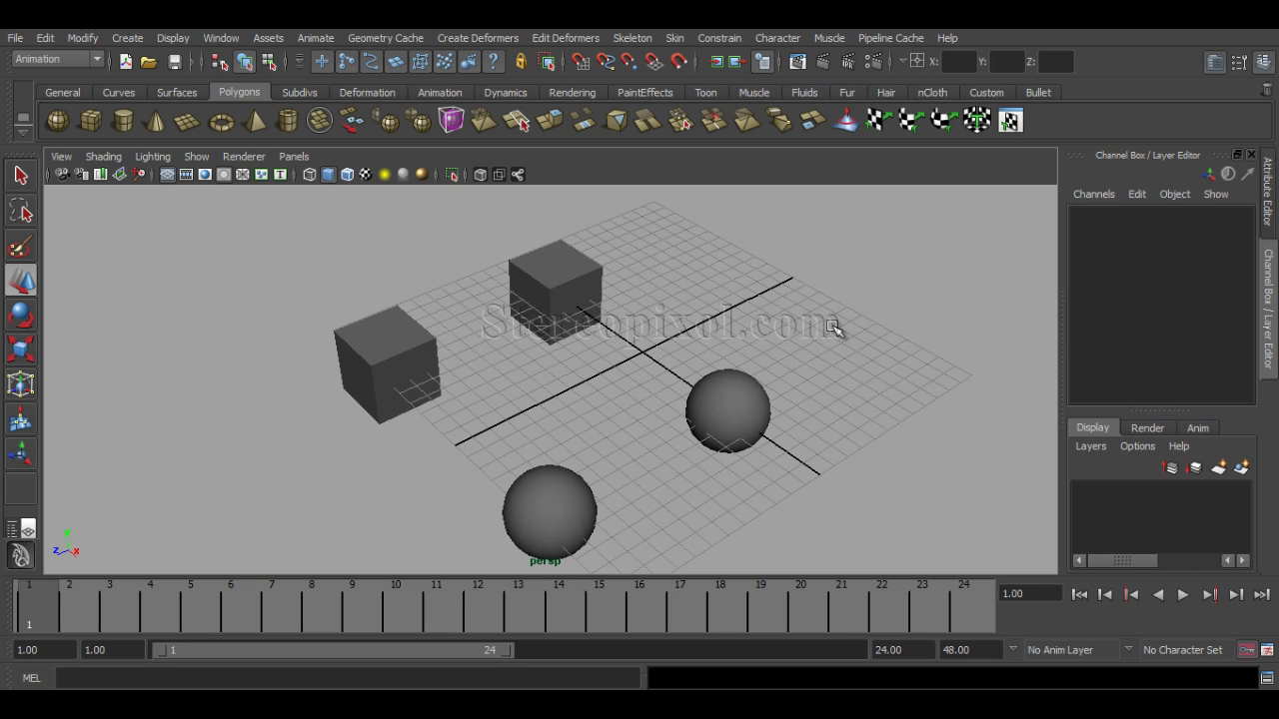
Look through the available constraint types, including Orient
click(721, 39)
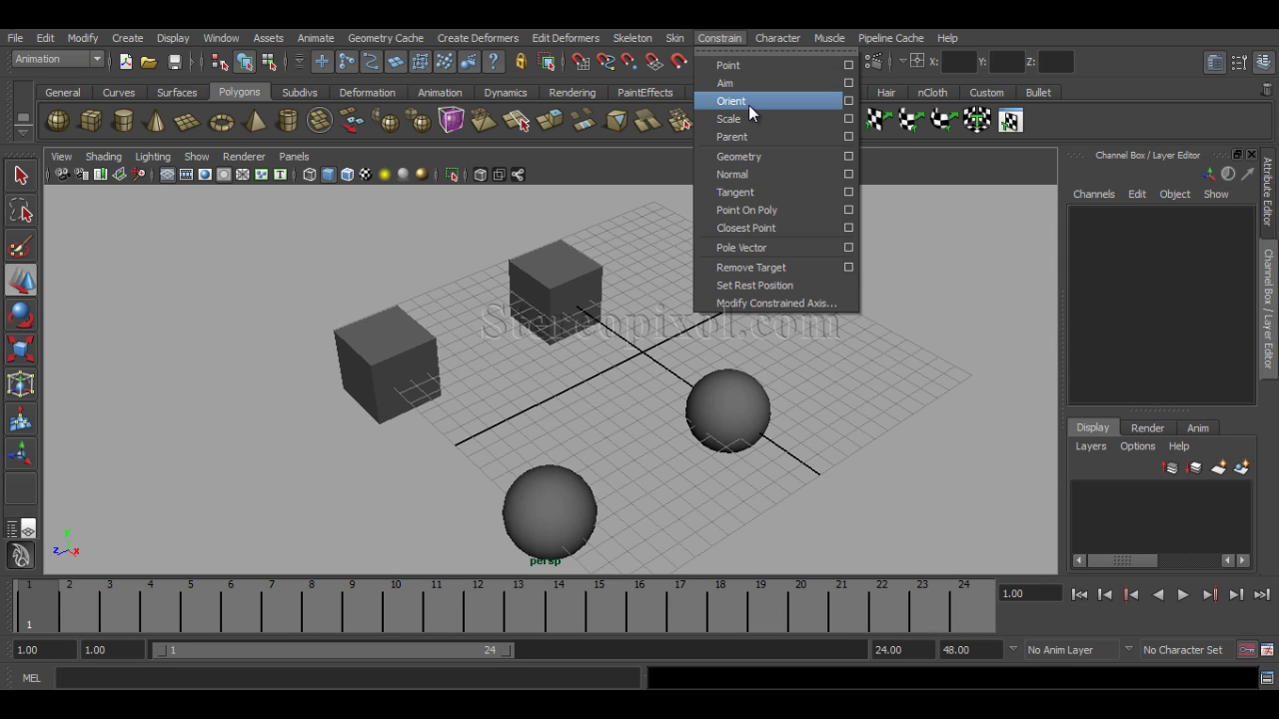
click(716, 37)
alt+drag(698, 307, 645, 325)
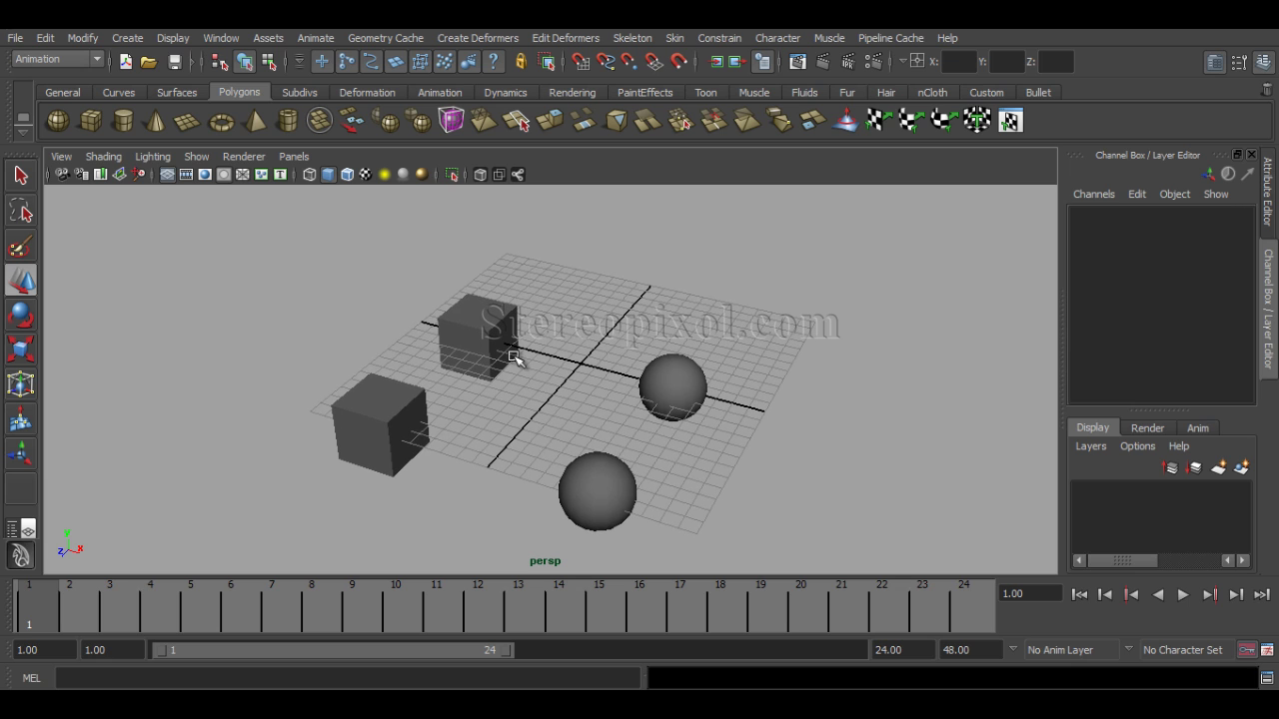
click(508, 352)
drag(478, 309, 479, 284)
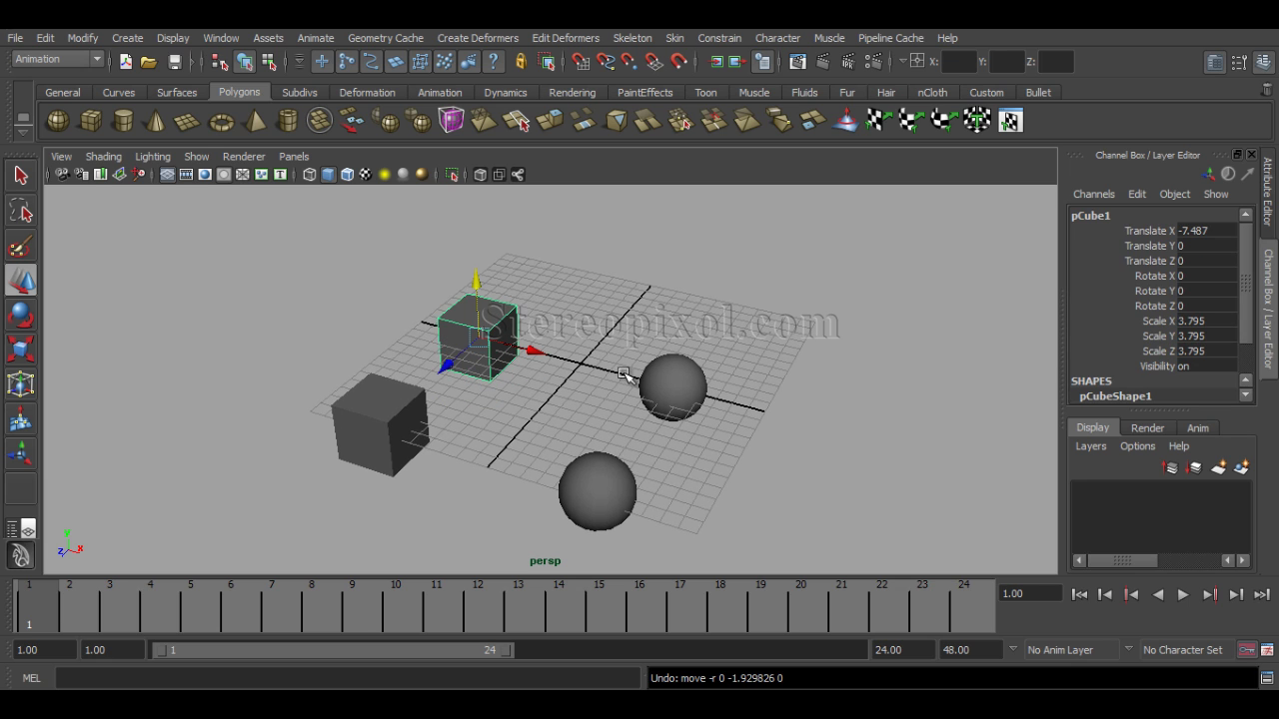
click(671, 382)
click(716, 463)
alt+drag(716, 462, 658, 345)
click(698, 413)
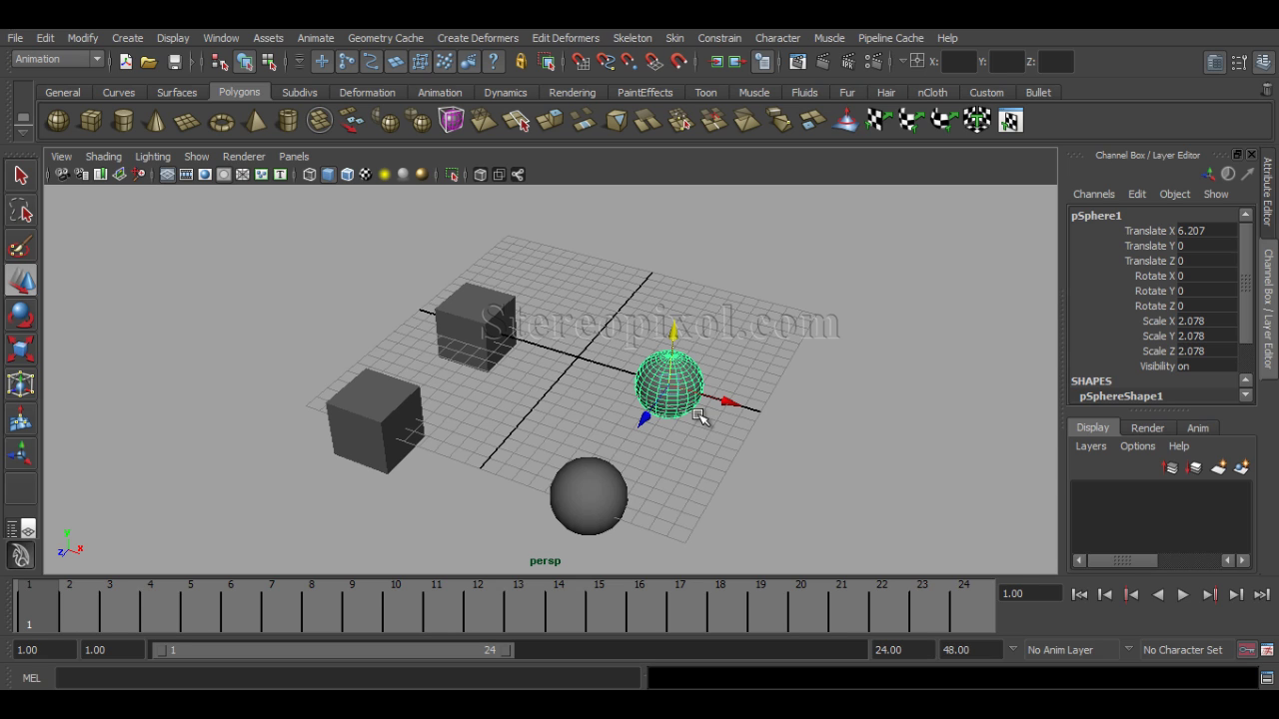
click(599, 308)
click(682, 406)
click(506, 362)
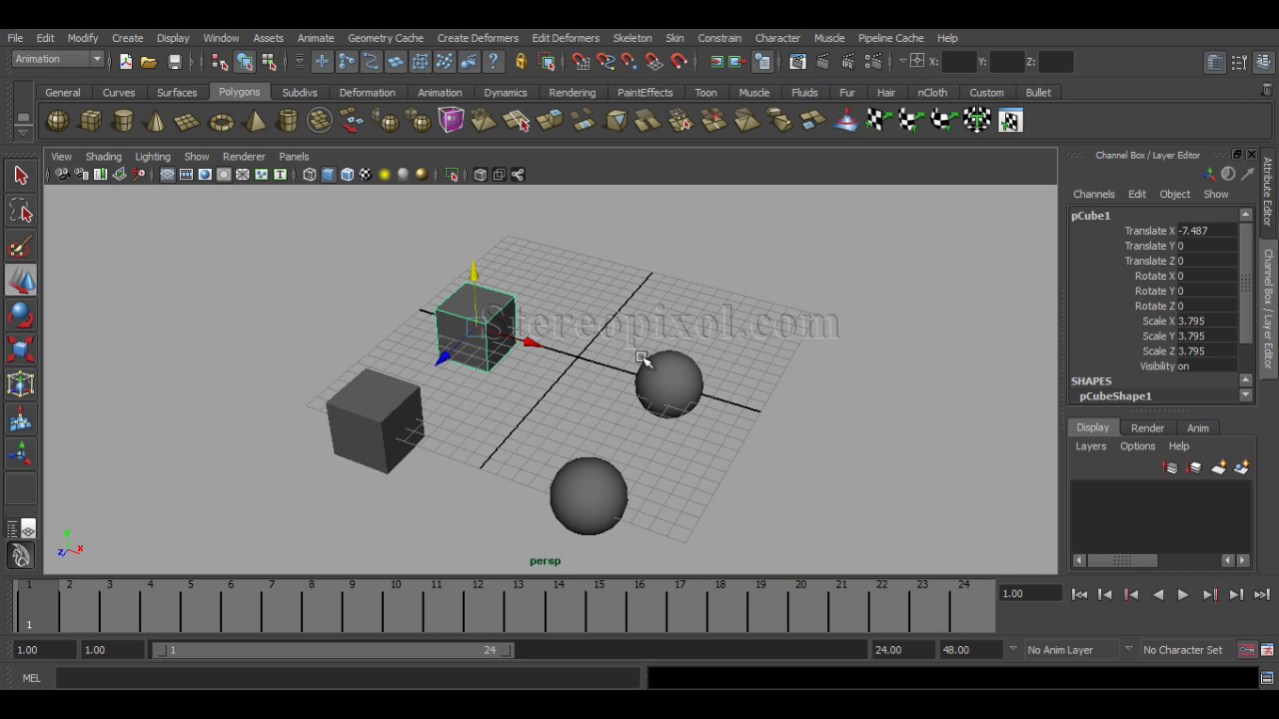
Orient-constrain pCube1 to pSphere1 with default settings: no maintained offset, zero offsets, all axes and weight 1
drag(621, 351, 684, 414)
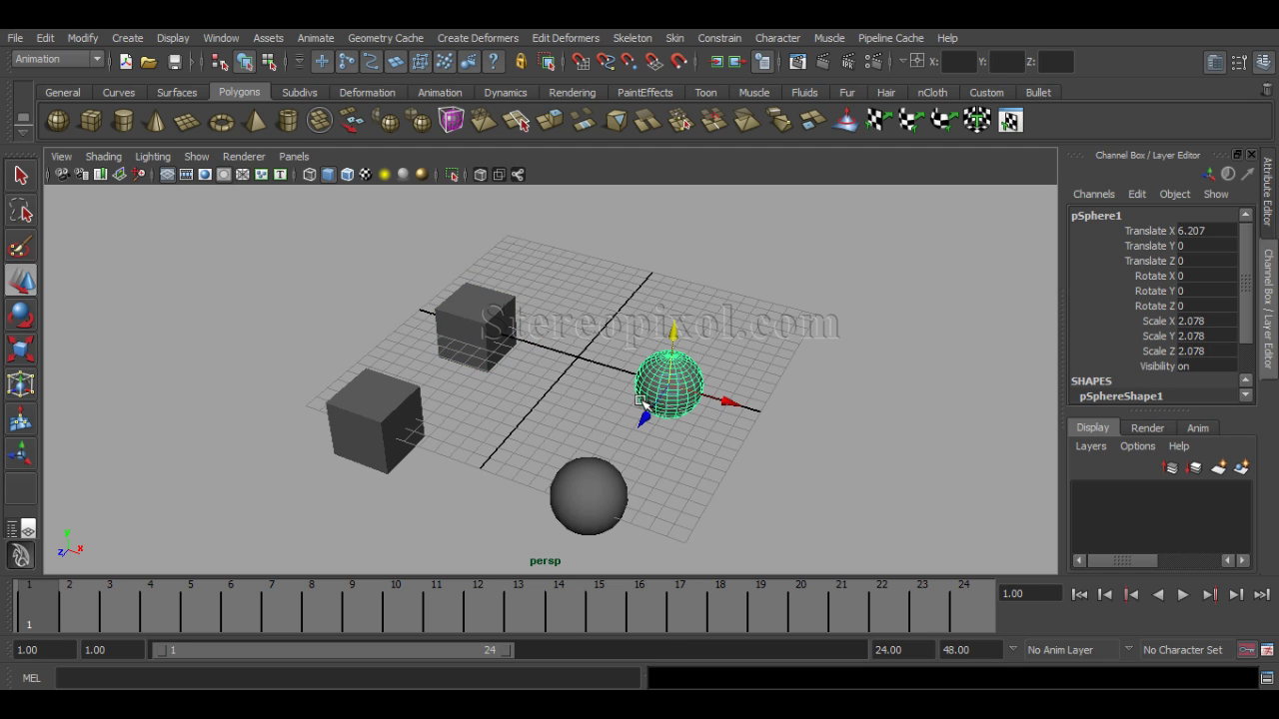
drag(468, 280, 524, 350)
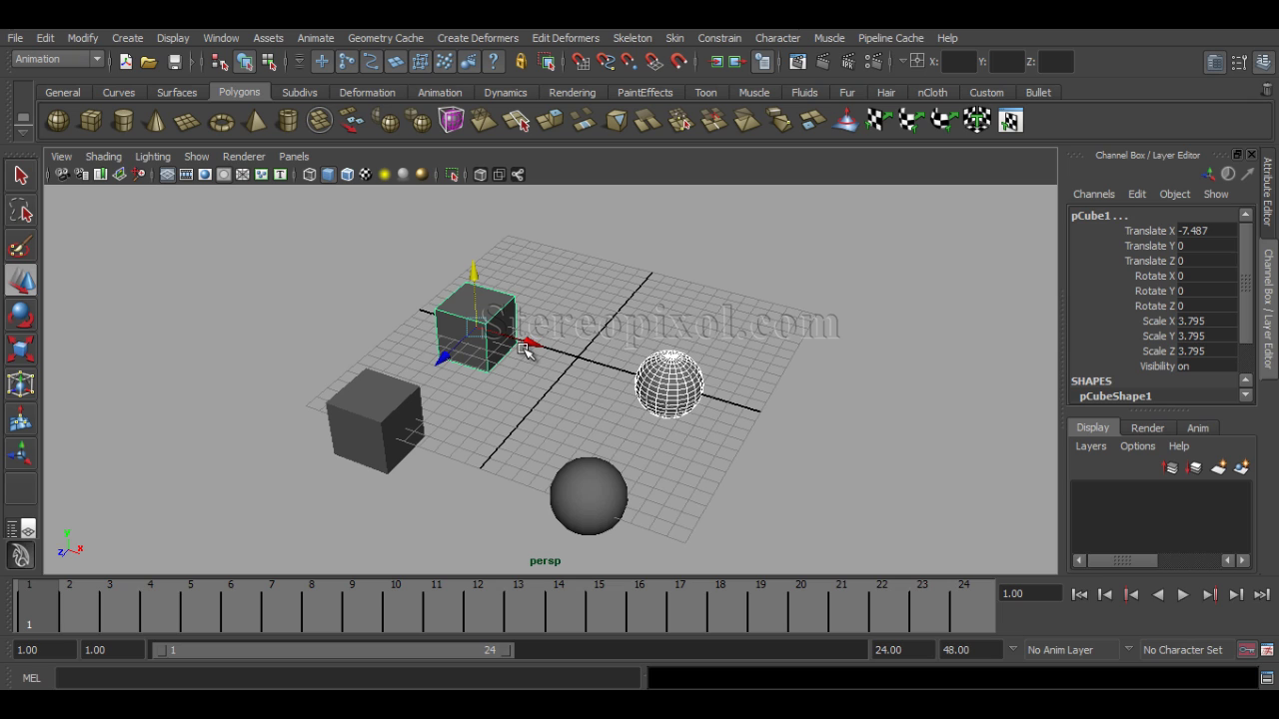
click(719, 38)
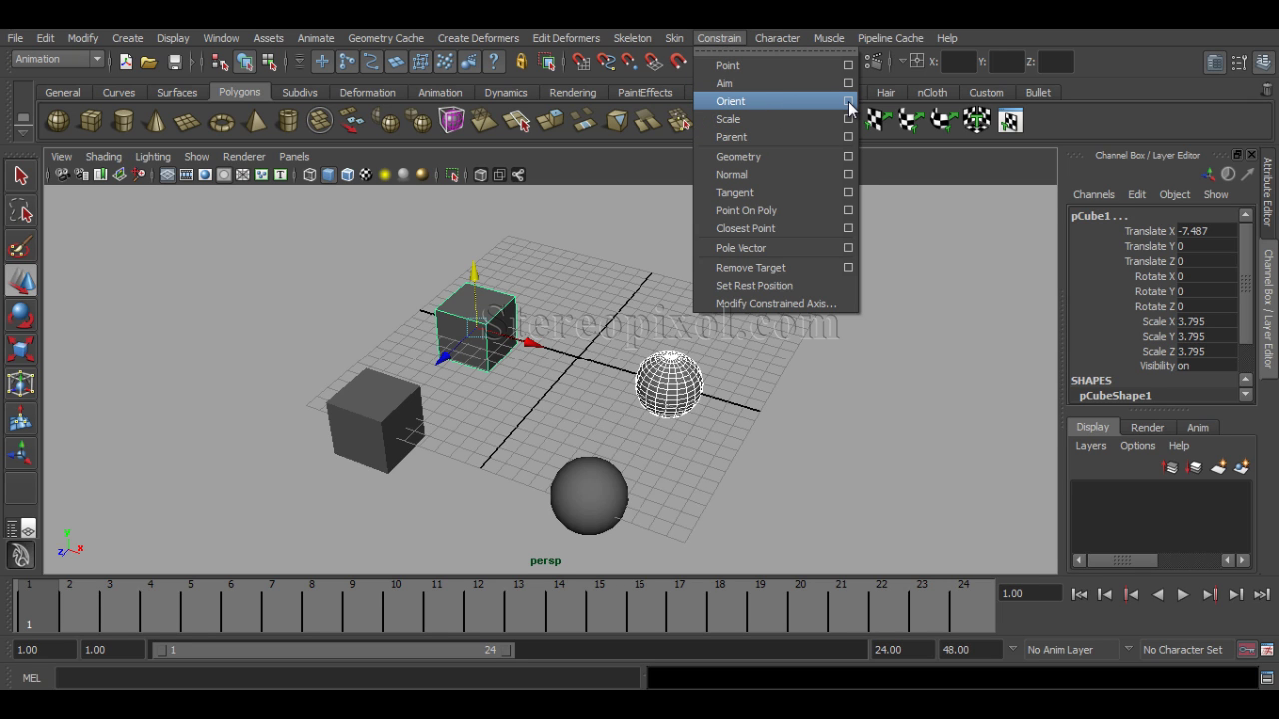
click(850, 104)
drag(748, 100, 1022, 48)
click(697, 69)
click(740, 106)
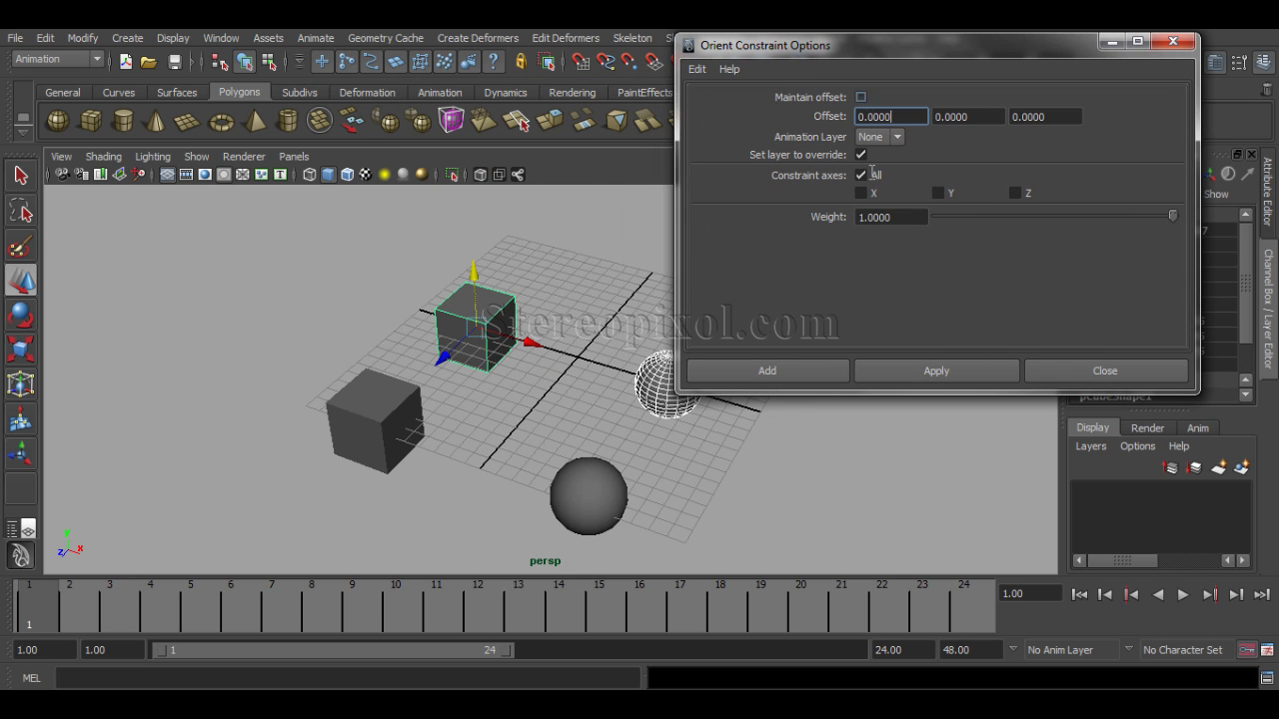
click(813, 370)
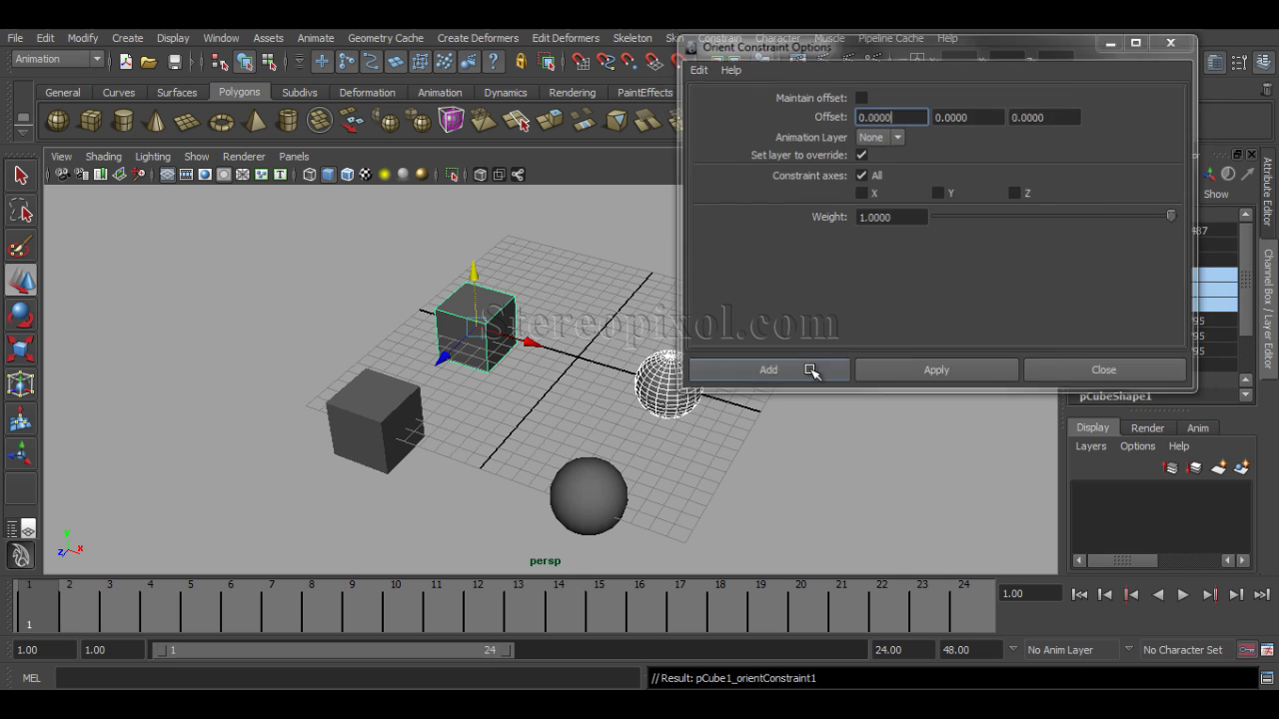
click(765, 296)
Parent pCube2 to pSphere2, the unconstrained pair nearer the camera
mouse_move(730, 311)
alt+middle_down()
mouse_move(817, 289)
mouse_move(727, 336)
alt+middle_up()
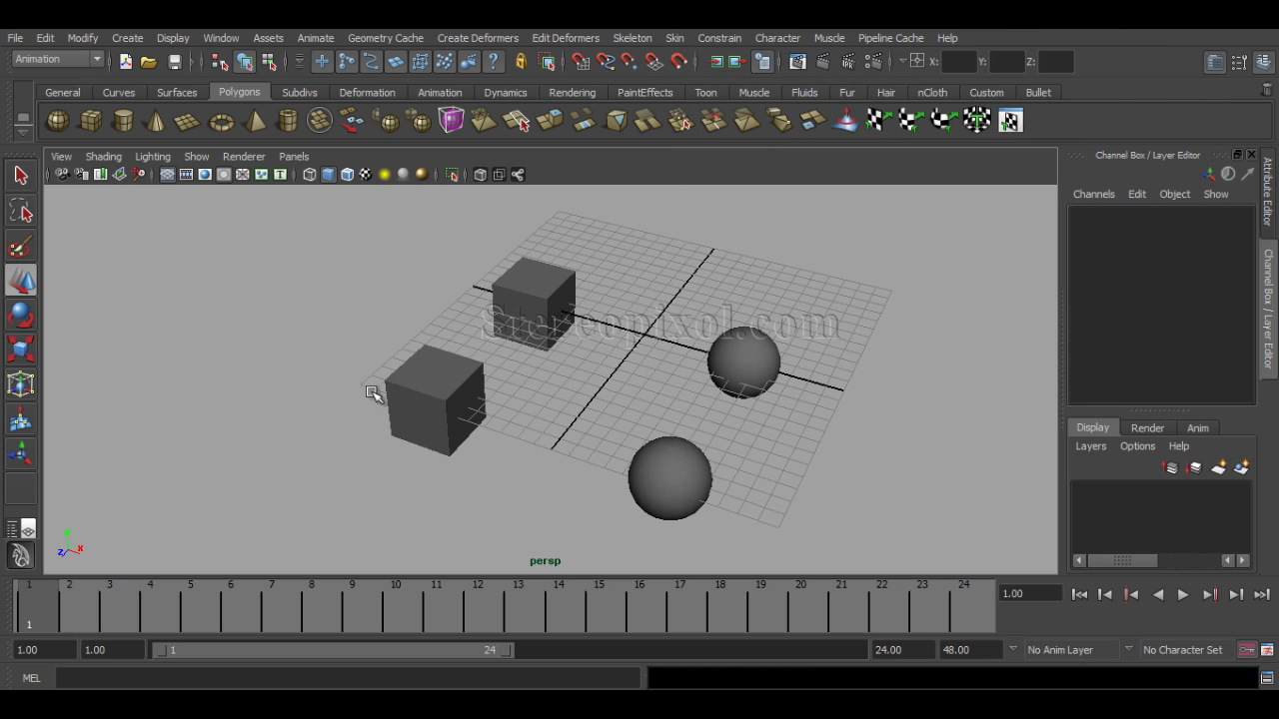
click(654, 502)
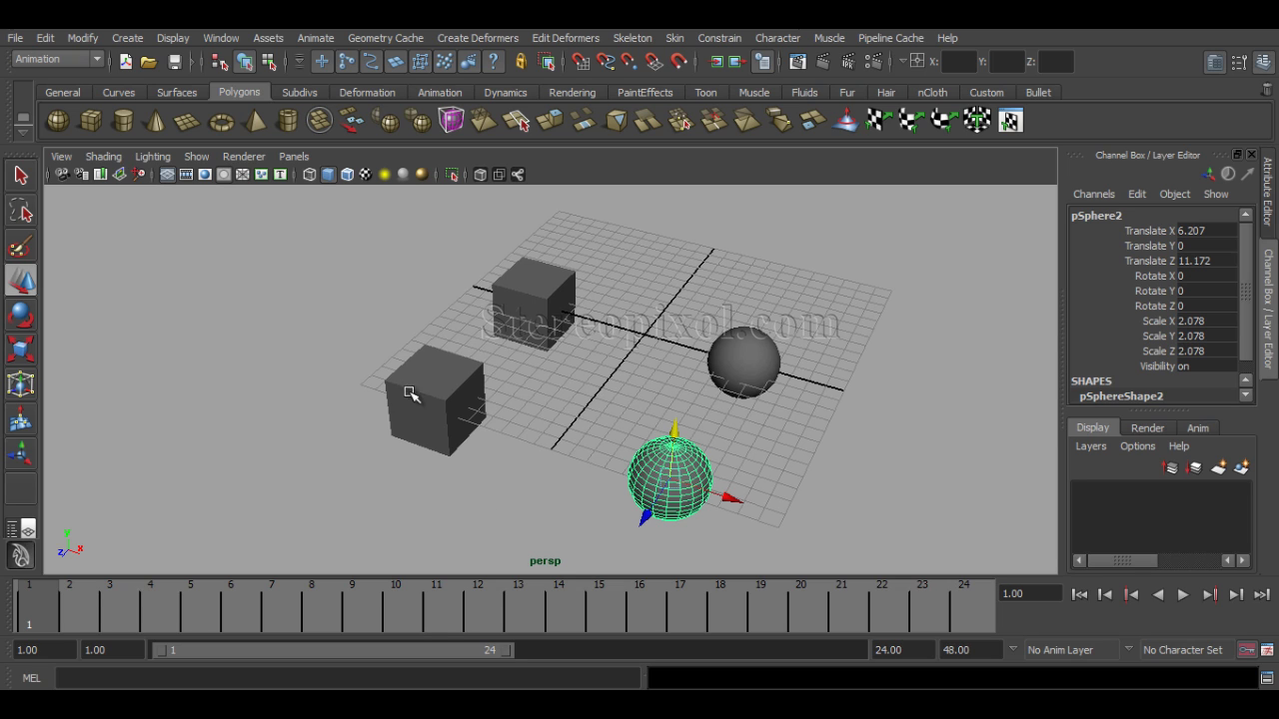
click(434, 417)
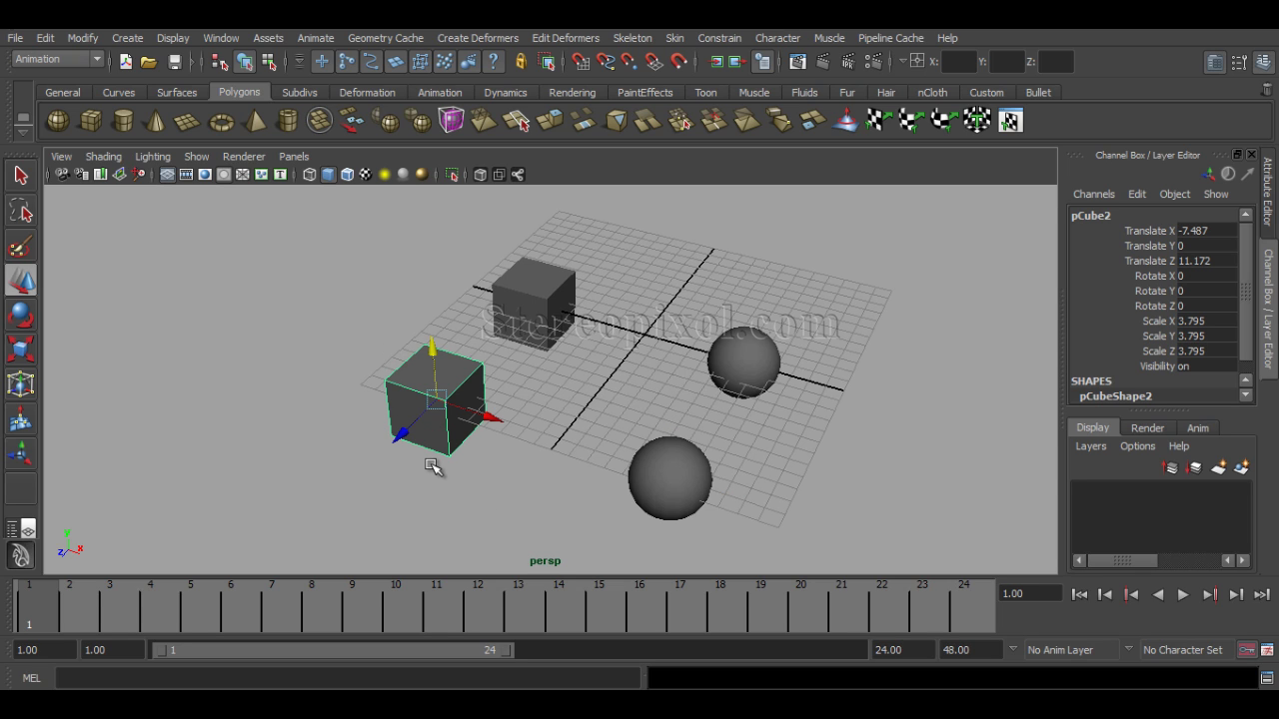
click(342, 356)
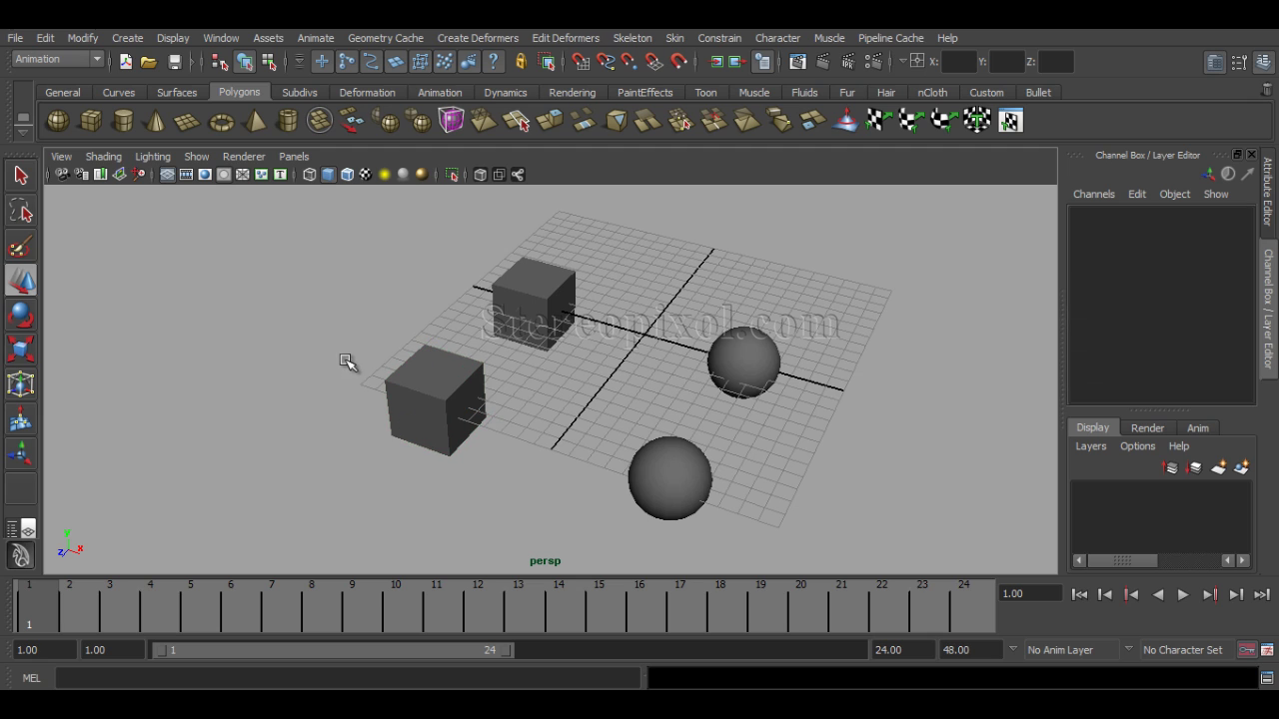
click(443, 427)
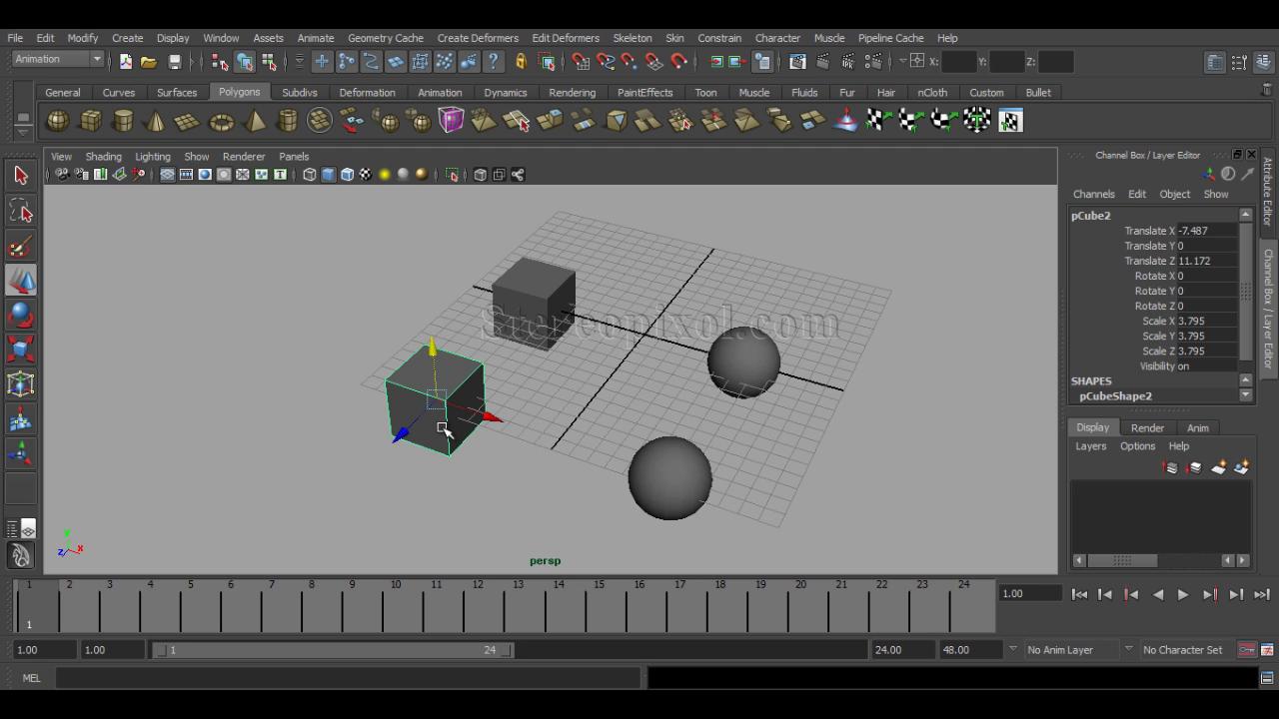
drag(629, 433, 729, 529)
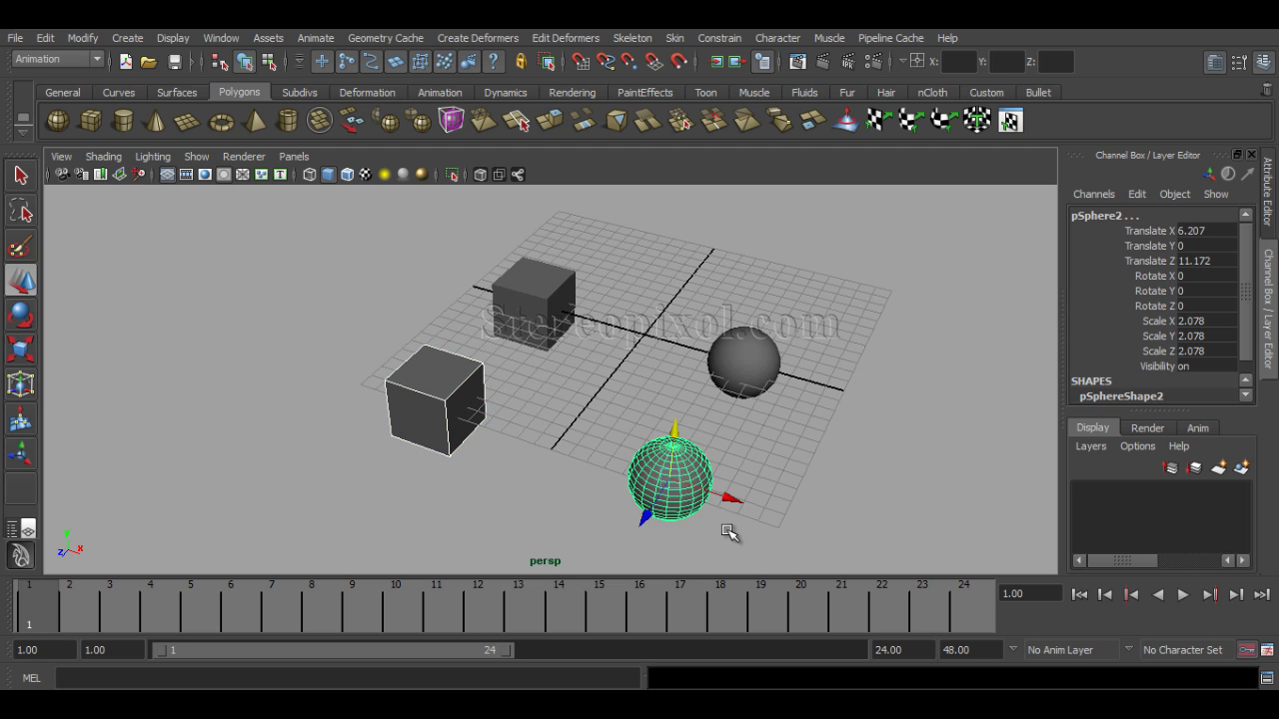
key(ctrl+z)
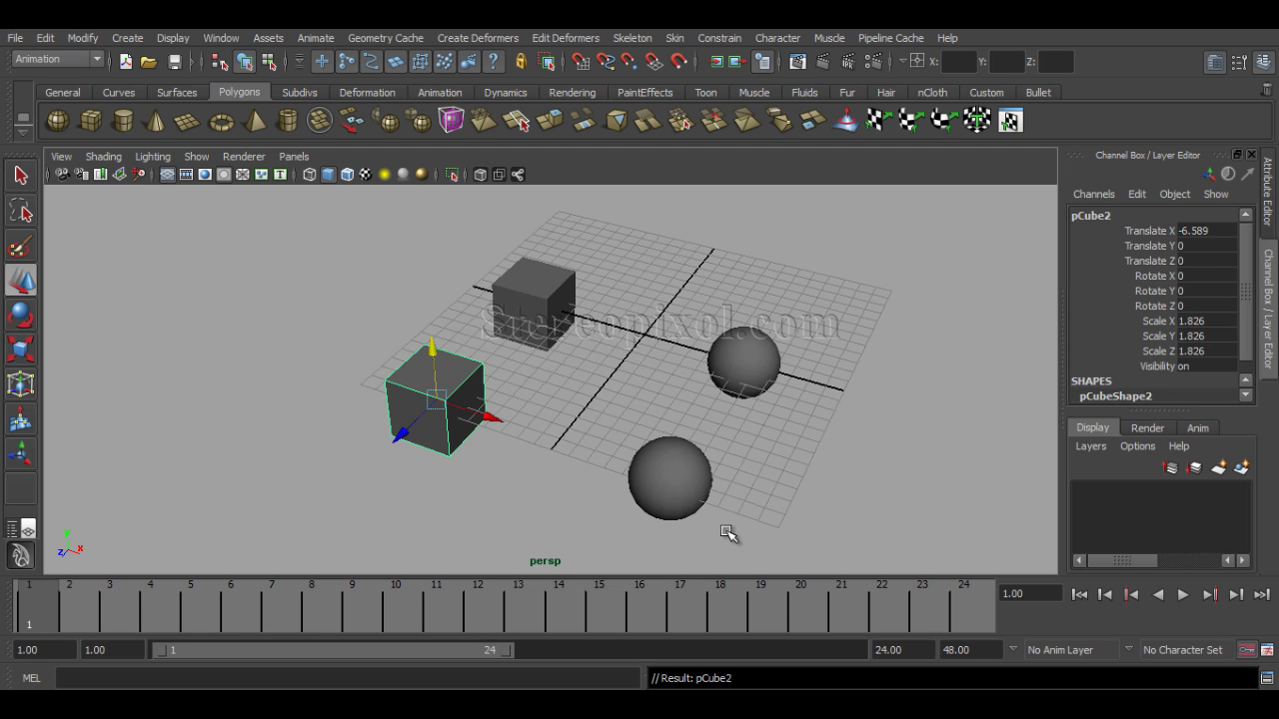
Try rotating pSphere2 about the Z axis with its child cube, and undo the rotation
shift+click(699, 491)
click(724, 352)
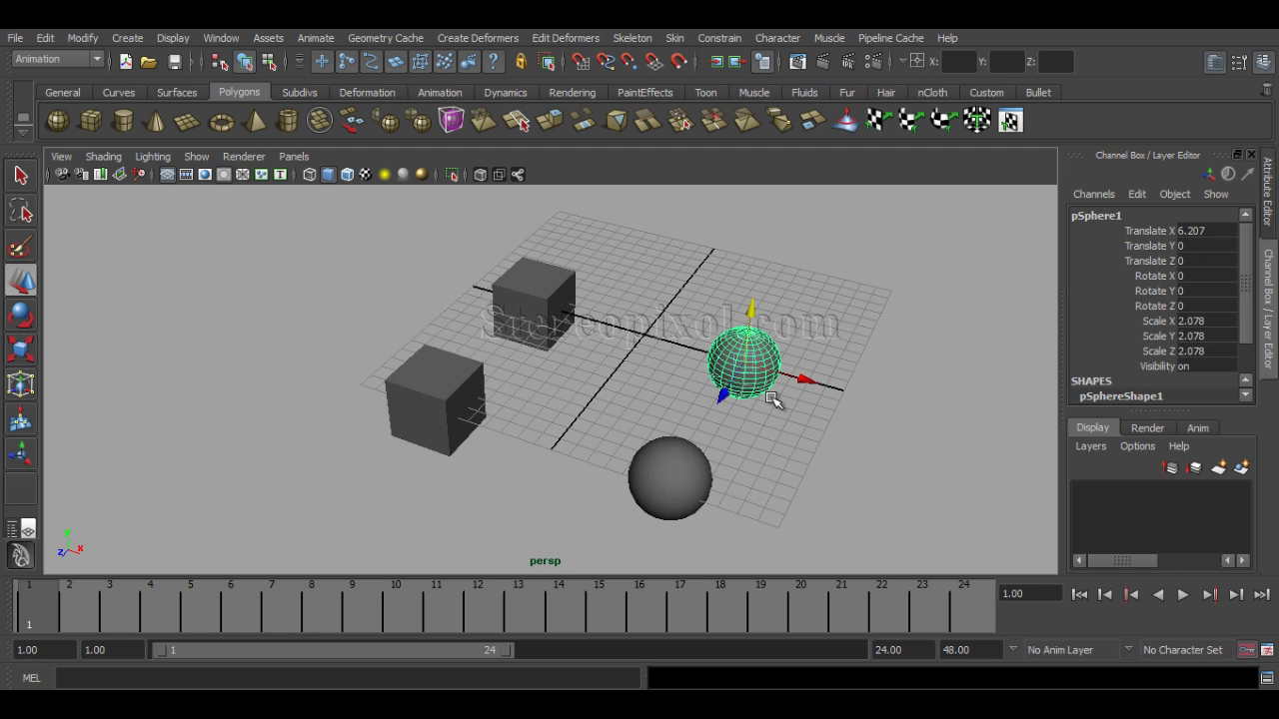
key(ctrl+z)
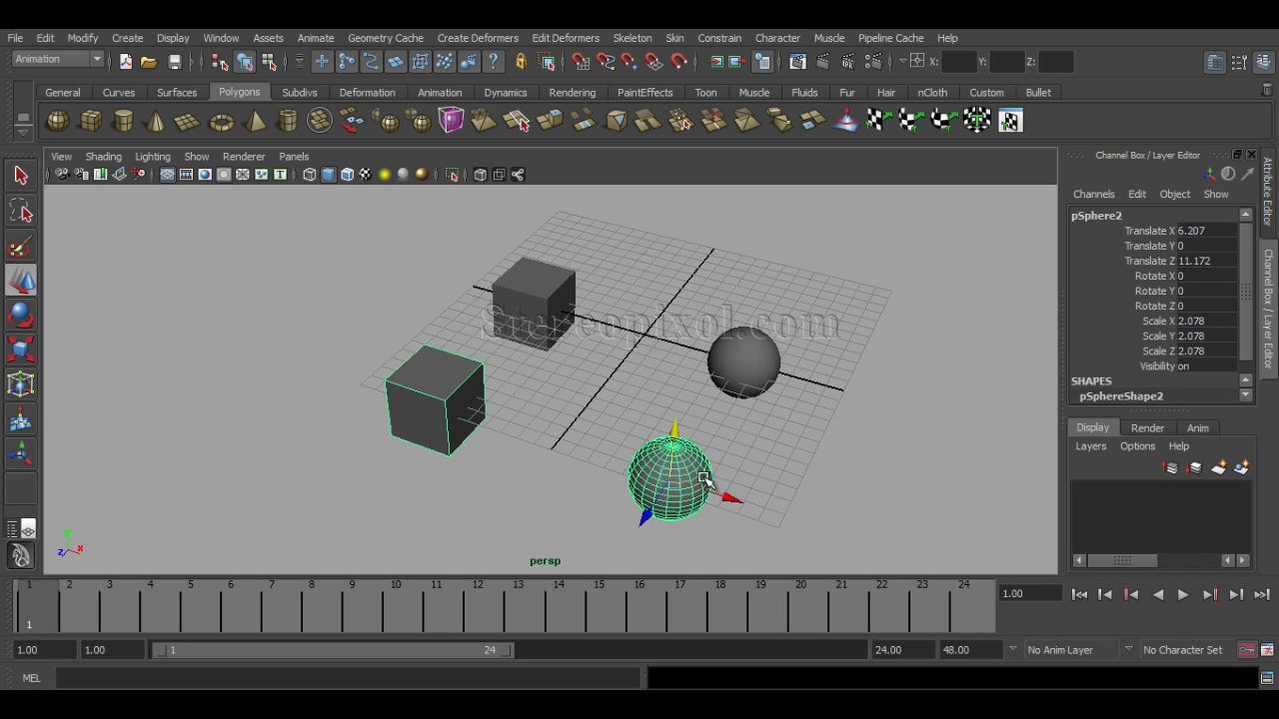
key(e)
alt+drag(689, 480, 679, 432)
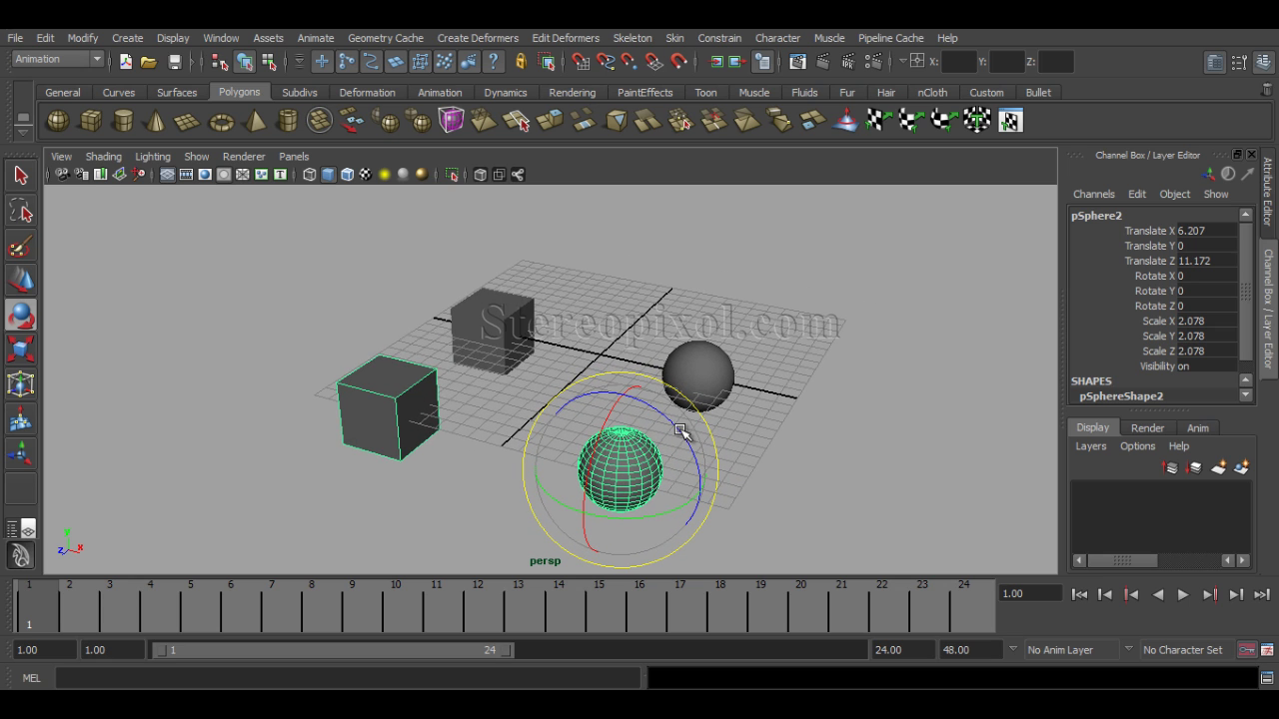
drag(679, 432, 675, 459)
key(ctrl+z)
Try rotating pSphere1 by about -40 degrees around Z, and undo the rotation
click(717, 369)
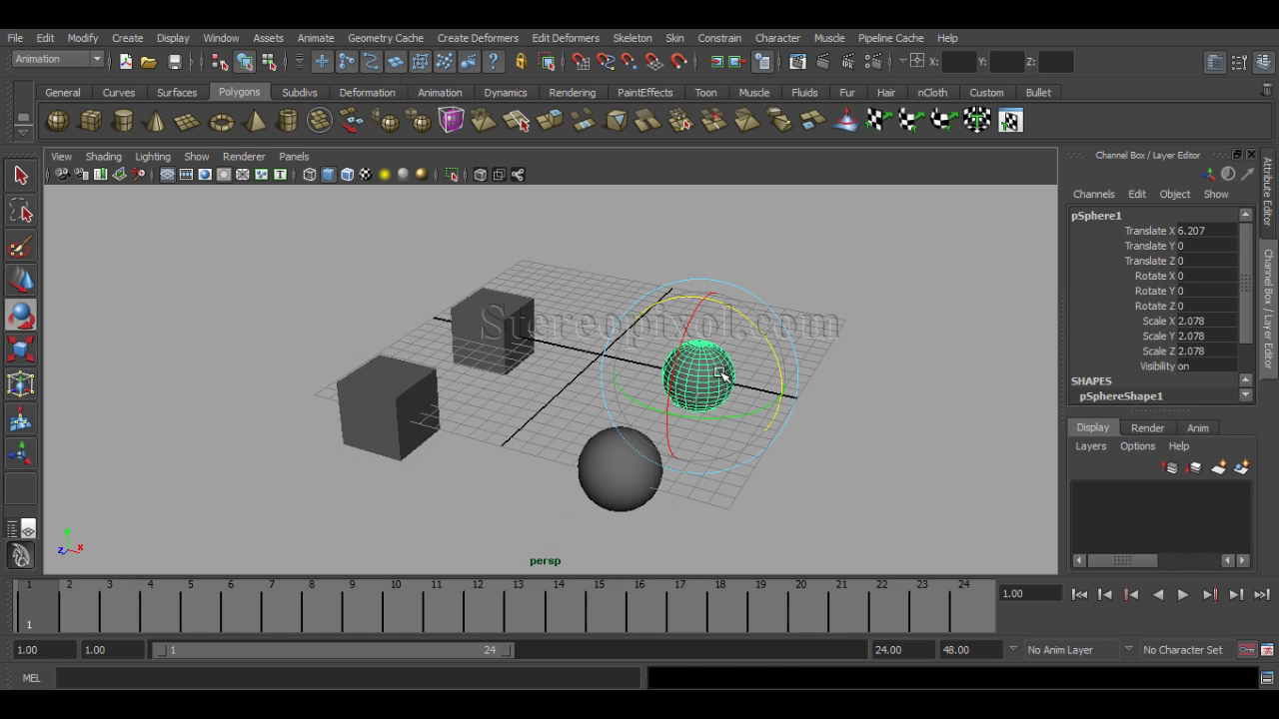
drag(744, 317, 773, 374)
key(ctrl+z)
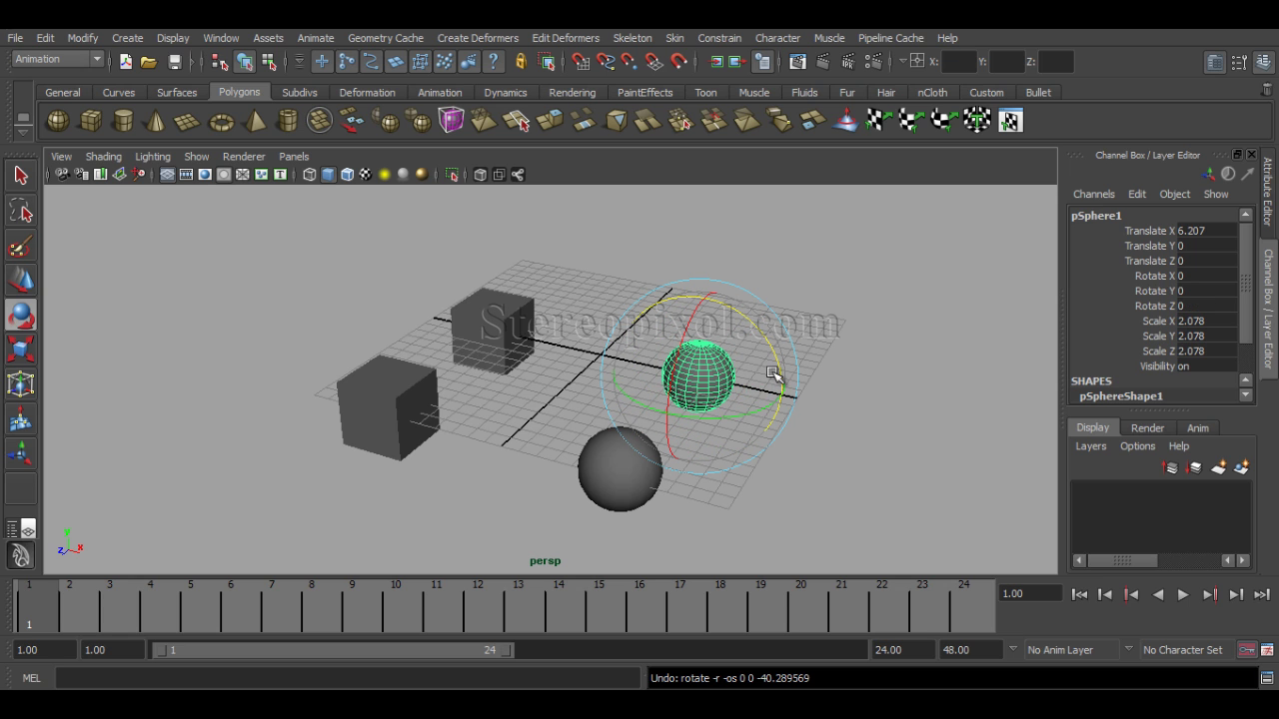
Rotate pSphere2 about -43 degrees around Z to see how its child cube moves, and undo the rotation
alt+drag(523, 398, 557, 480)
click(602, 475)
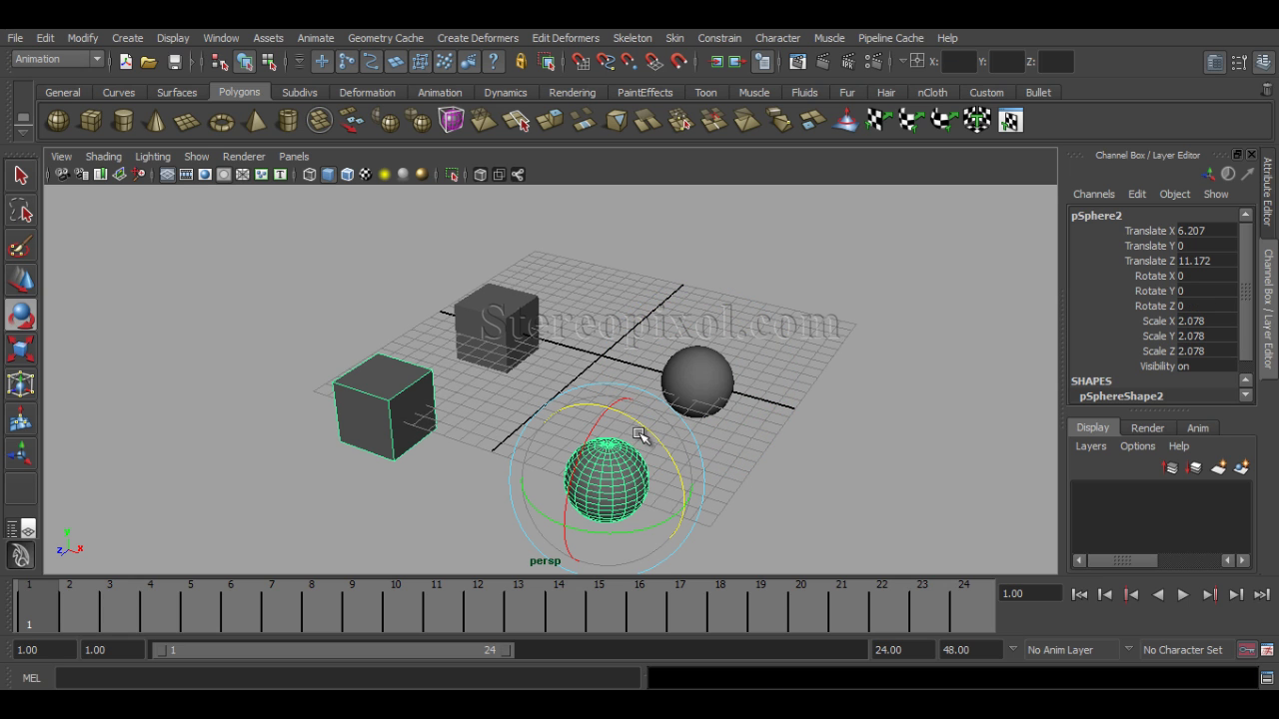
drag(648, 424, 373, 417)
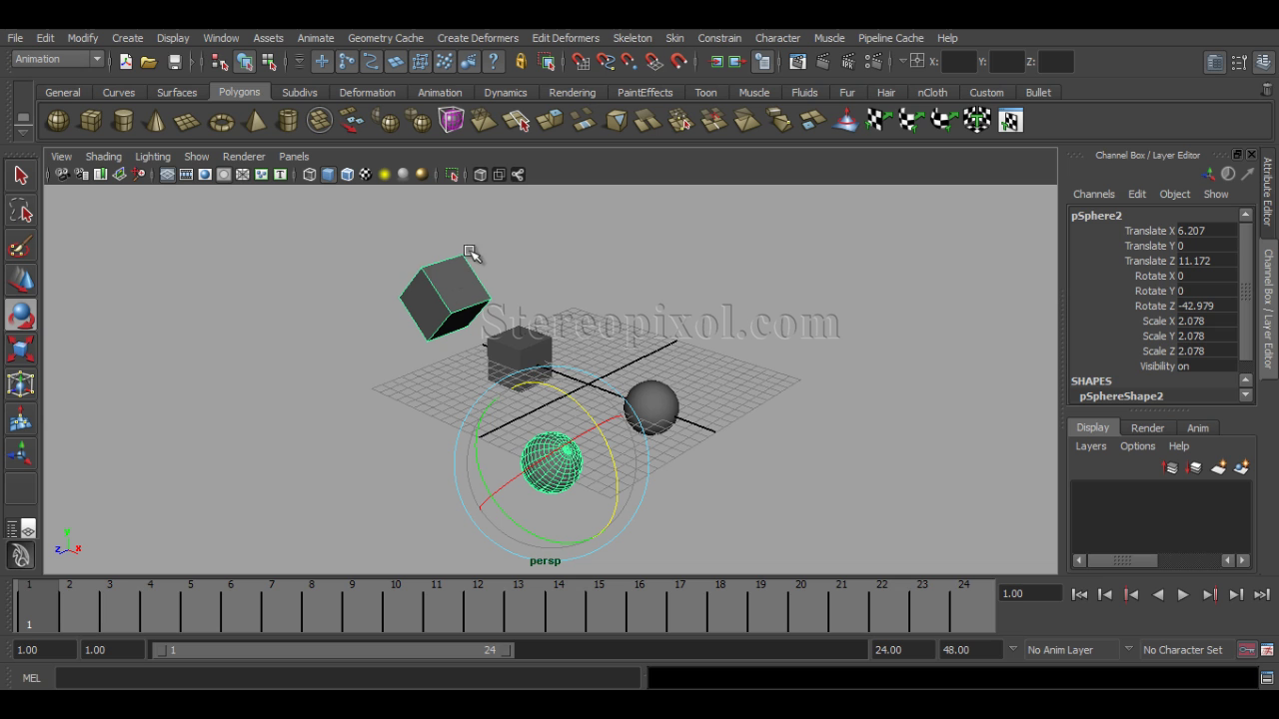
alt+drag(560, 465, 802, 468)
key(ctrl+z)
Rotate pSphere1 about -36 degrees around Z and examine the orientation of the constrained pCube1
click(752, 368)
click(667, 389)
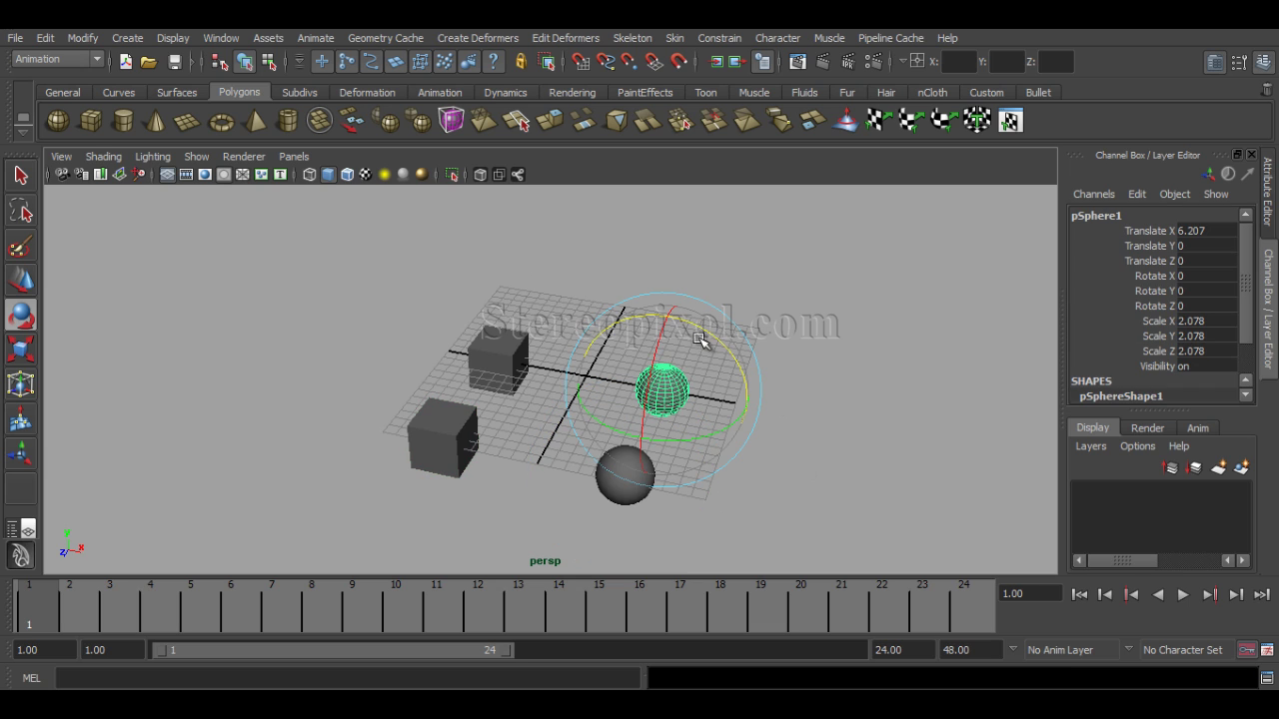
drag(708, 336, 731, 364)
click(513, 356)
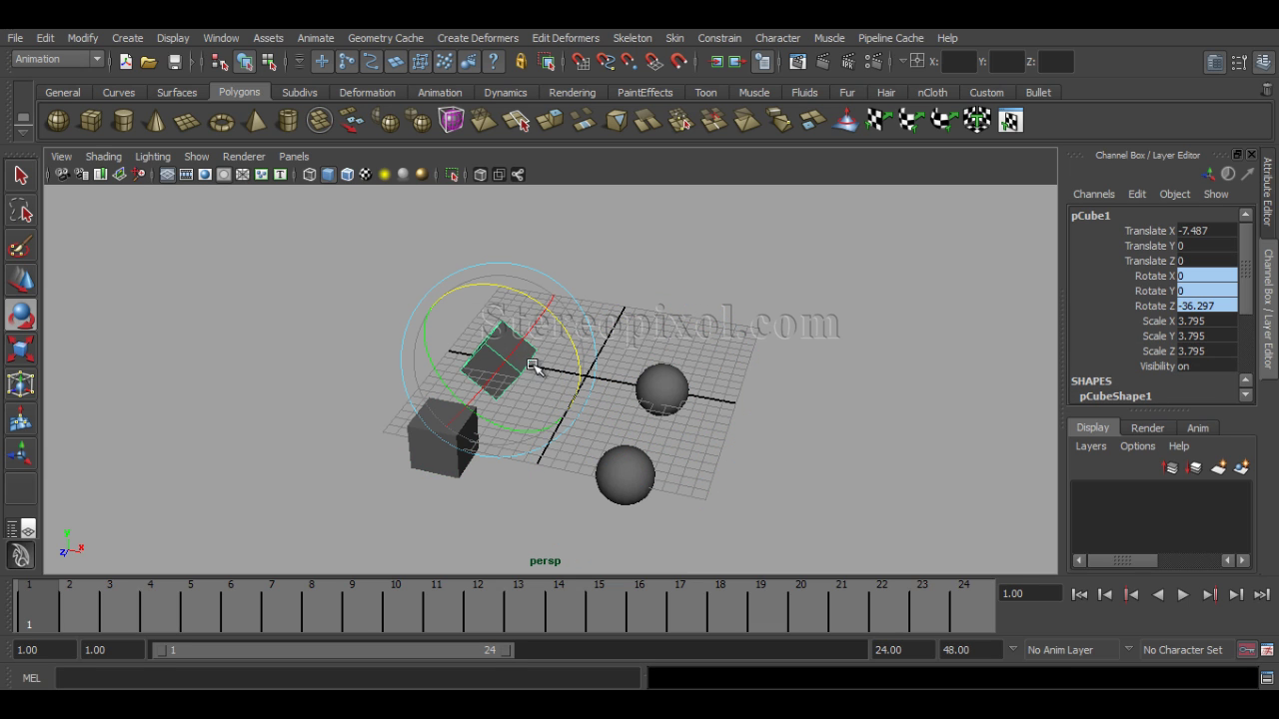
alt+drag(512, 388, 529, 447)
scroll(694, 442, up, 5)
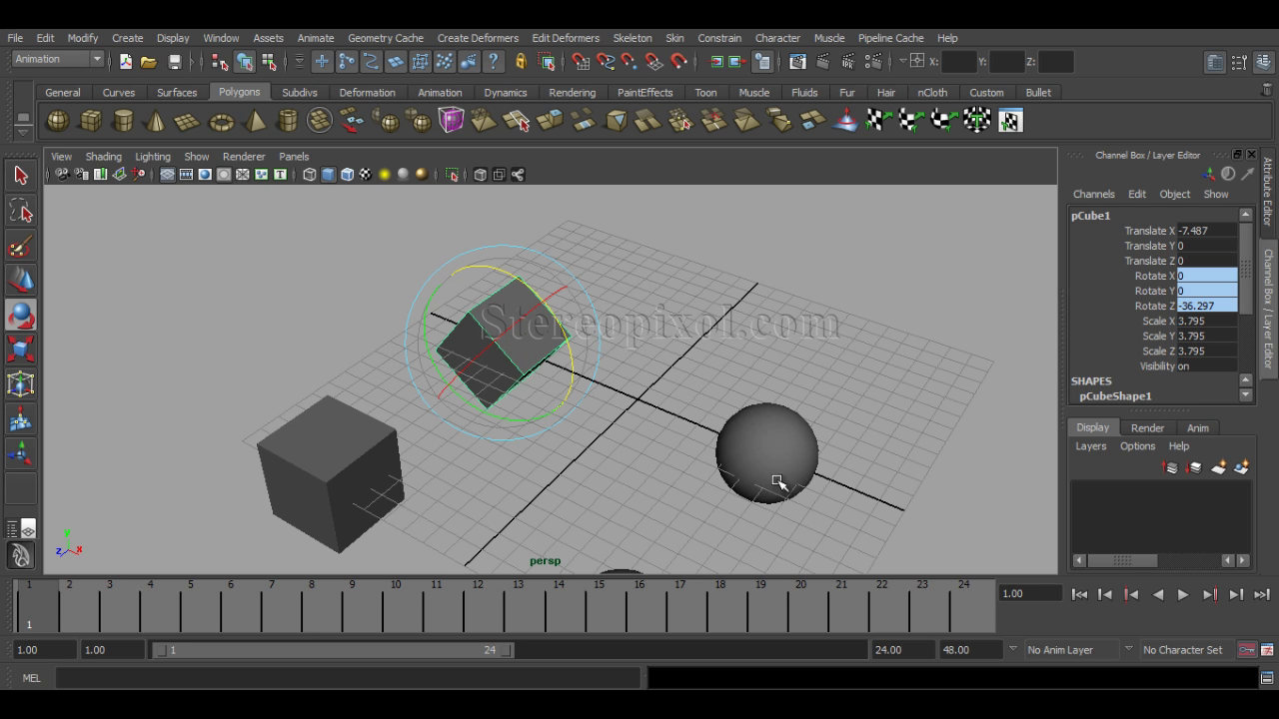
Undo the last rotation of pSphere1
alt+right_drag(841, 423, 702, 420)
alt+middle_drag(703, 420, 693, 383)
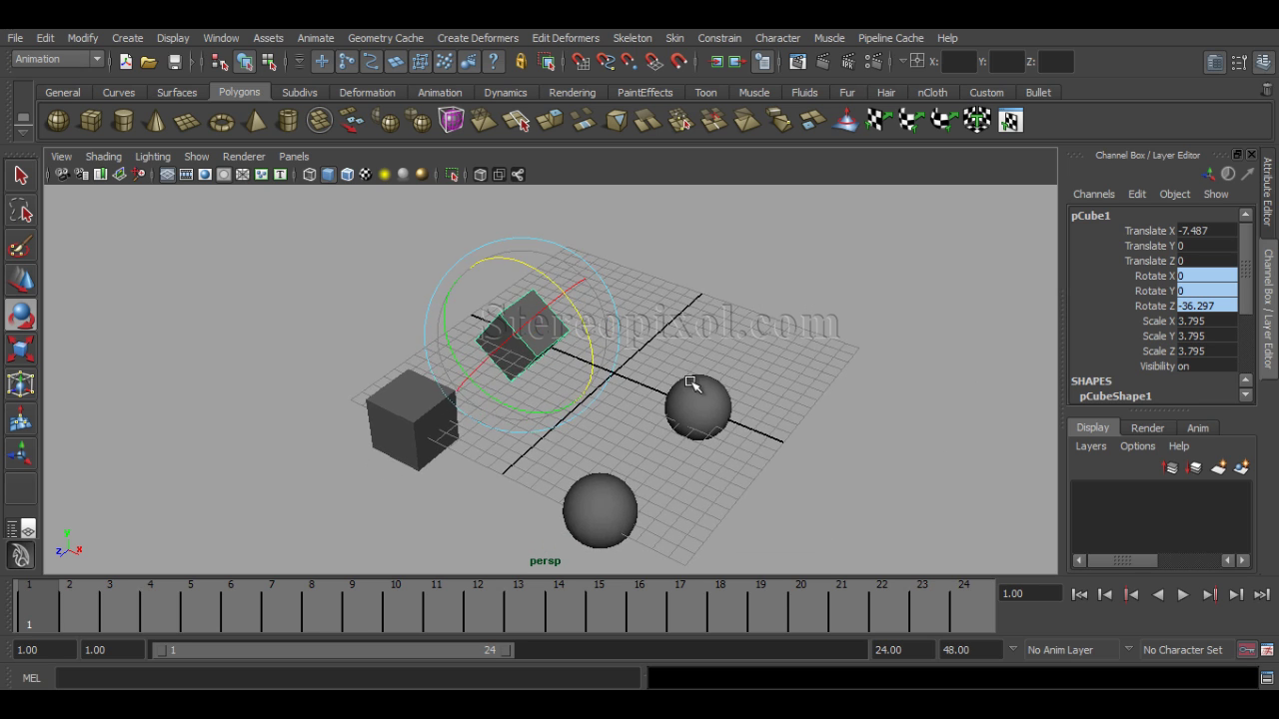
alt+middle_drag(608, 409, 645, 394)
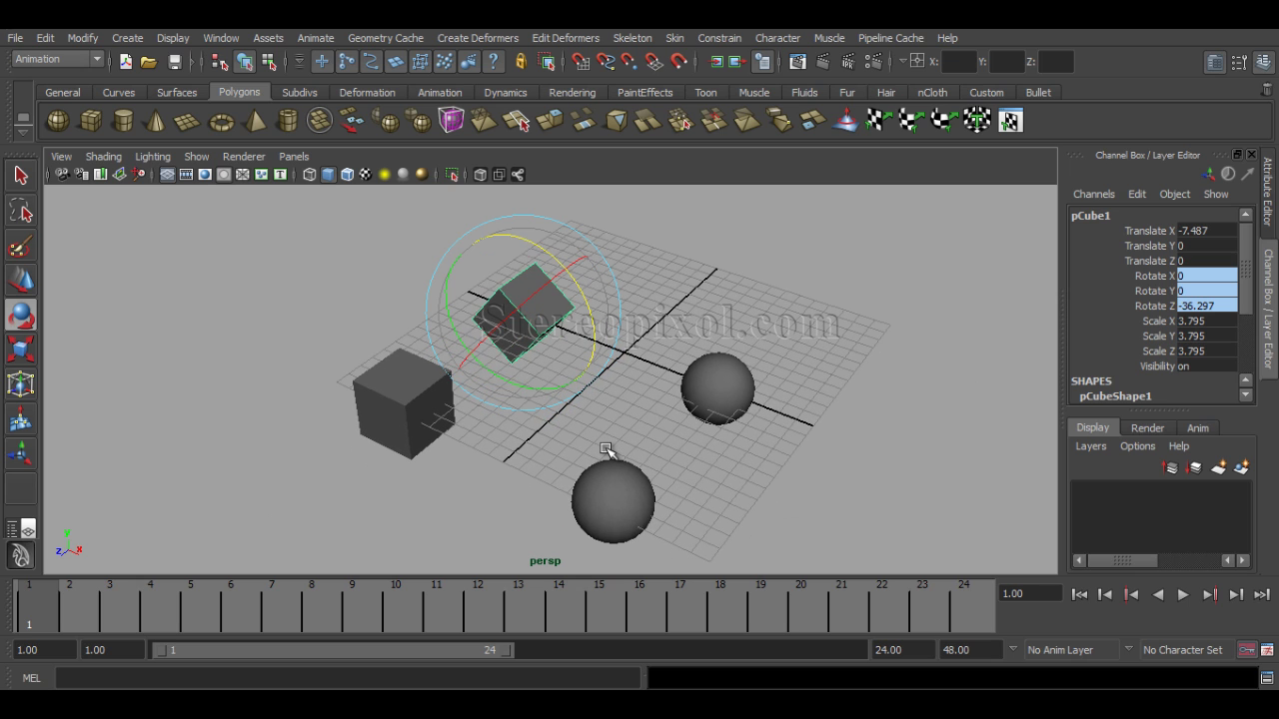
key(ctrl+z)
key(ctrl+z)
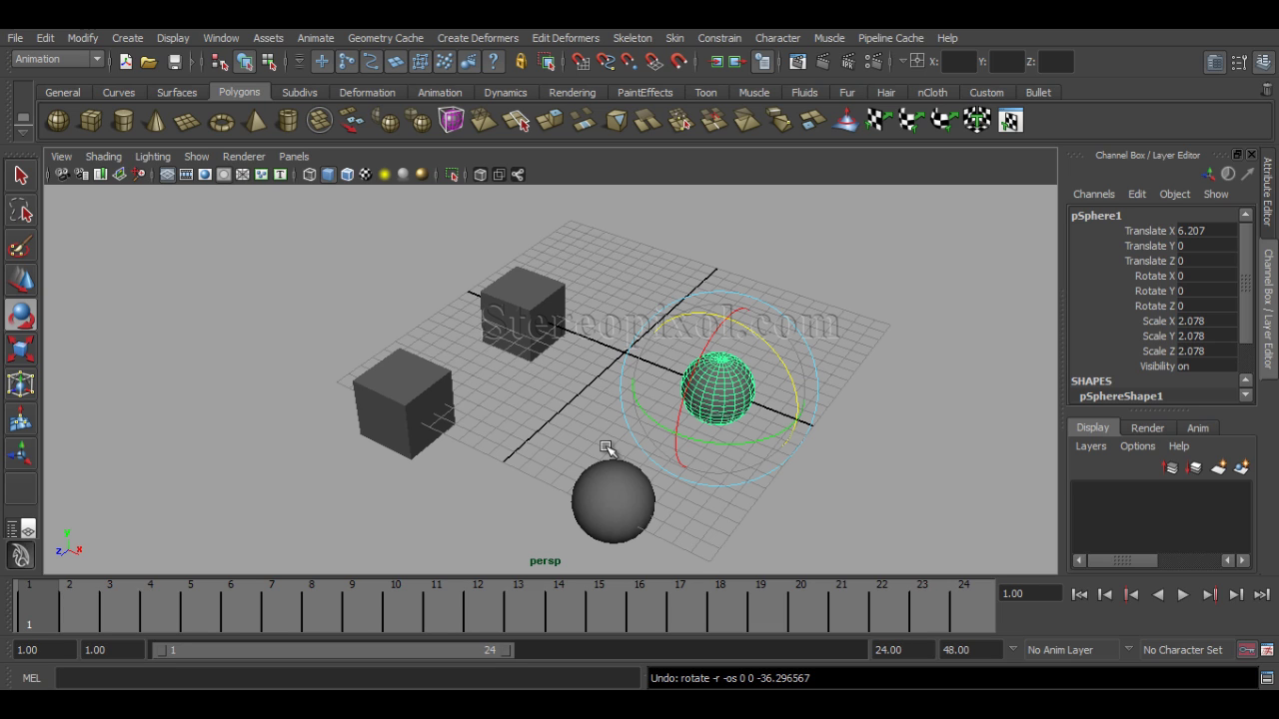
Compare the channel values of the constrained pCube1 with those of pSphere1
click(538, 335)
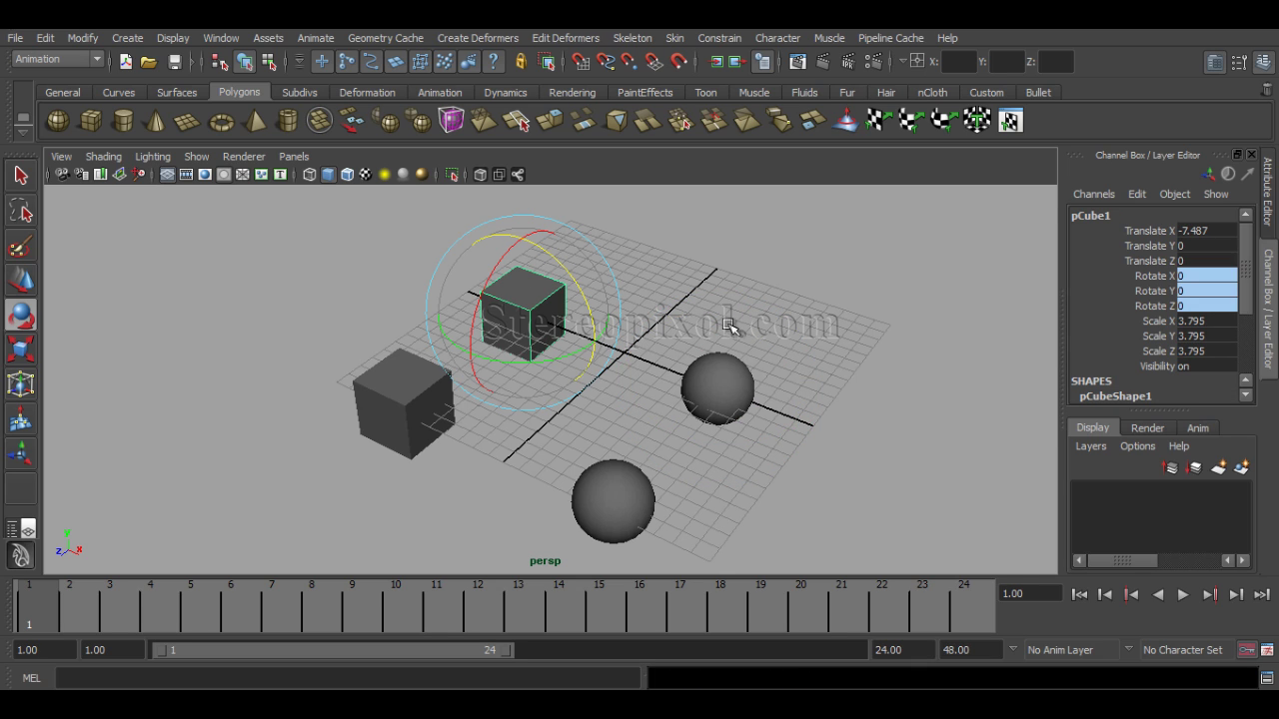
click(729, 410)
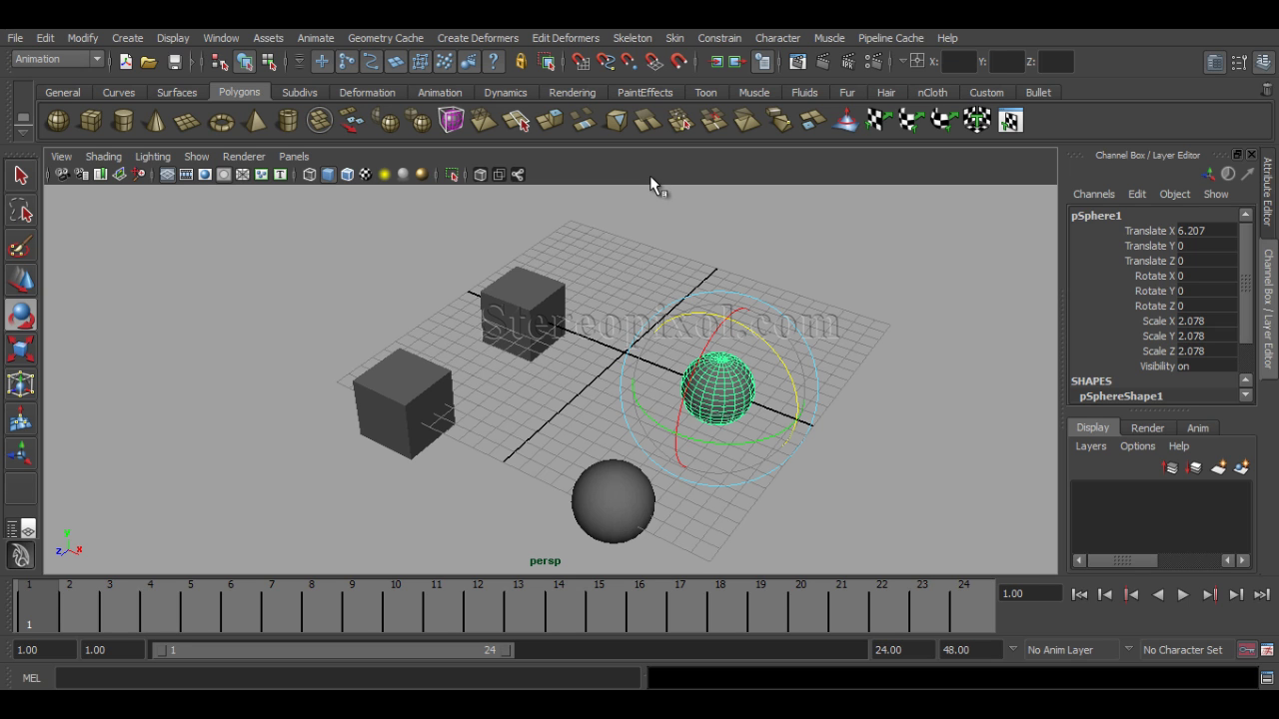
alt+middle_drag(612, 308, 549, 348)
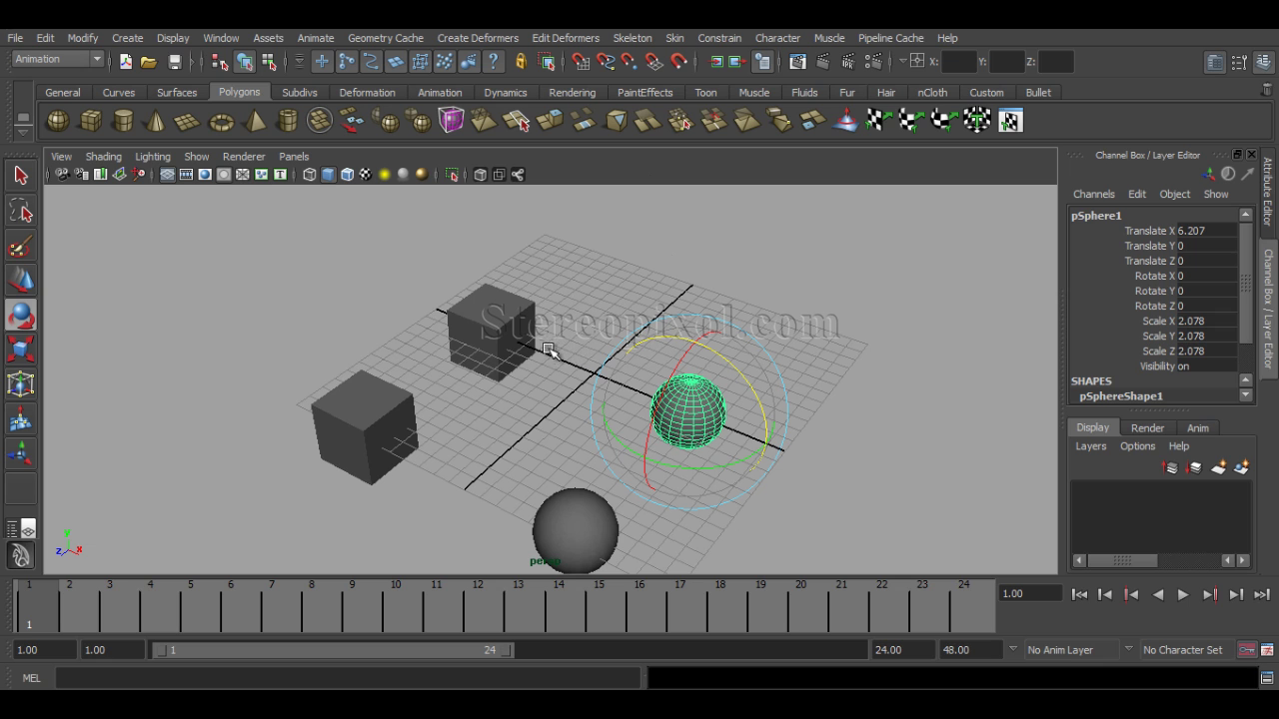
click(547, 203)
alt+middle_drag(555, 400, 486, 386)
Undo the recent operations back to before pCube2 was parented to pSphere2
key(ctrl+z)
key(ctrl+z)
key(ctrl+z)
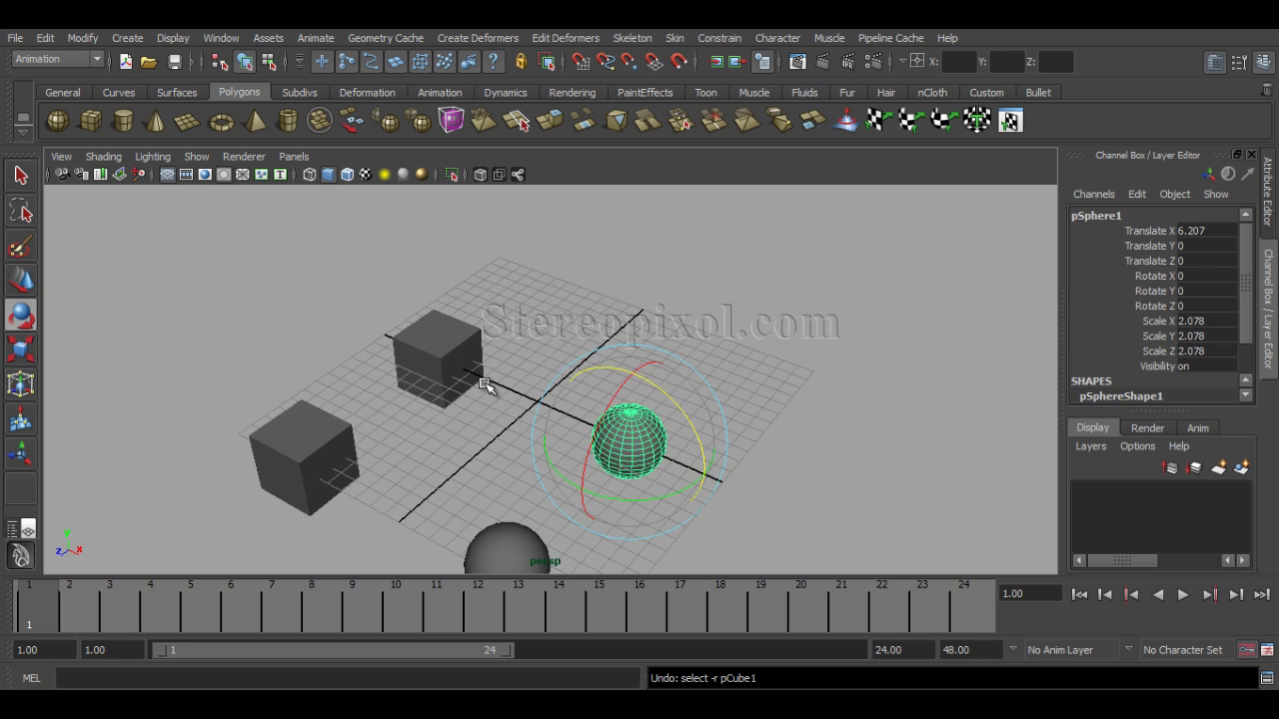
key(ctrl+z)
key(ctrl+z)
key(ctrl+z)
key(ctrl+z)
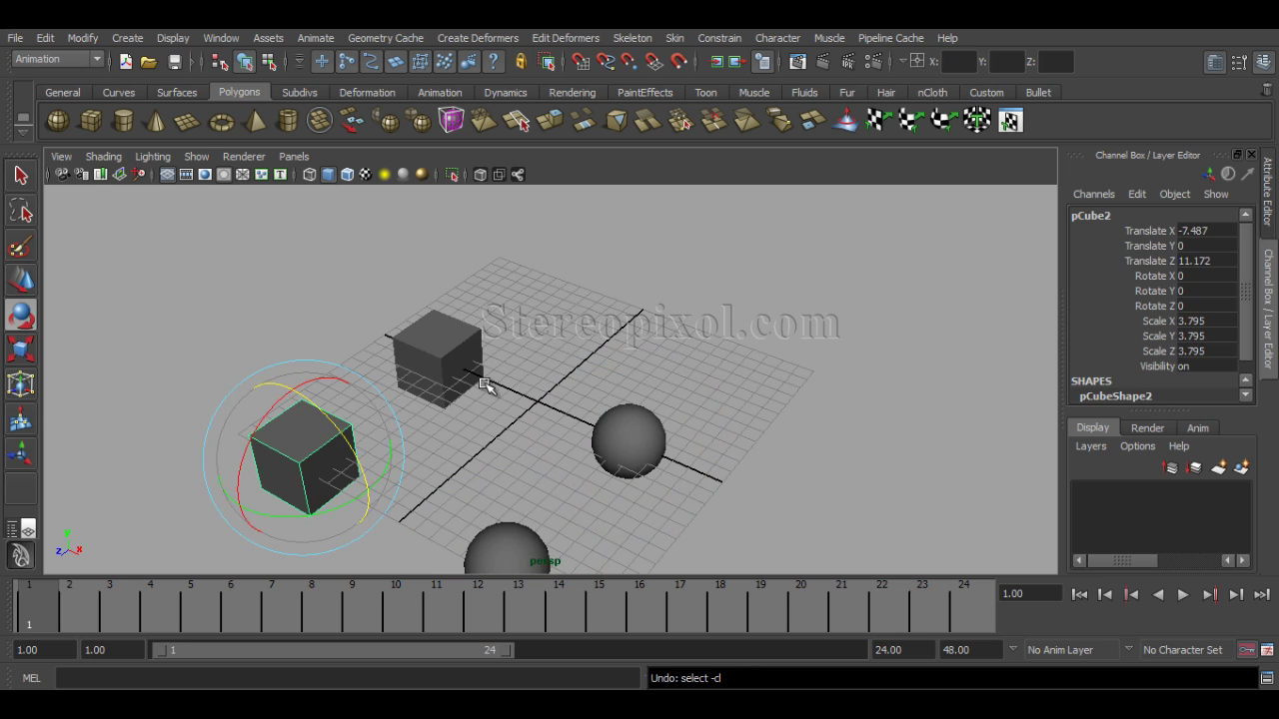
Undo the earlier operations back to before pCube1 was orient-constrained to pSphere1 and clear the selection
key(ctrl+z)
key(ctrl+z)
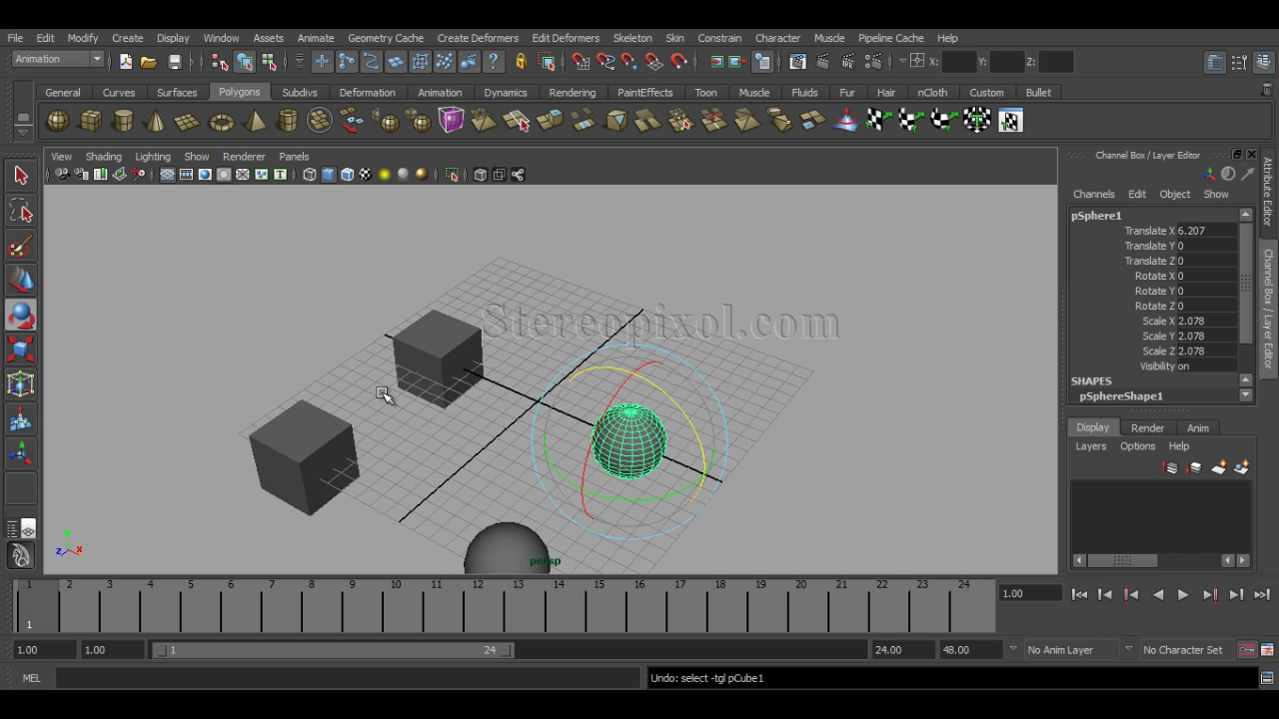
click(385, 402)
click(432, 369)
click(562, 374)
Examine the Maintain offset setting in the Orient constraint options for pSphere1 and pCube1, closing the options without applying
alt+drag(562, 374, 588, 350)
click(675, 420)
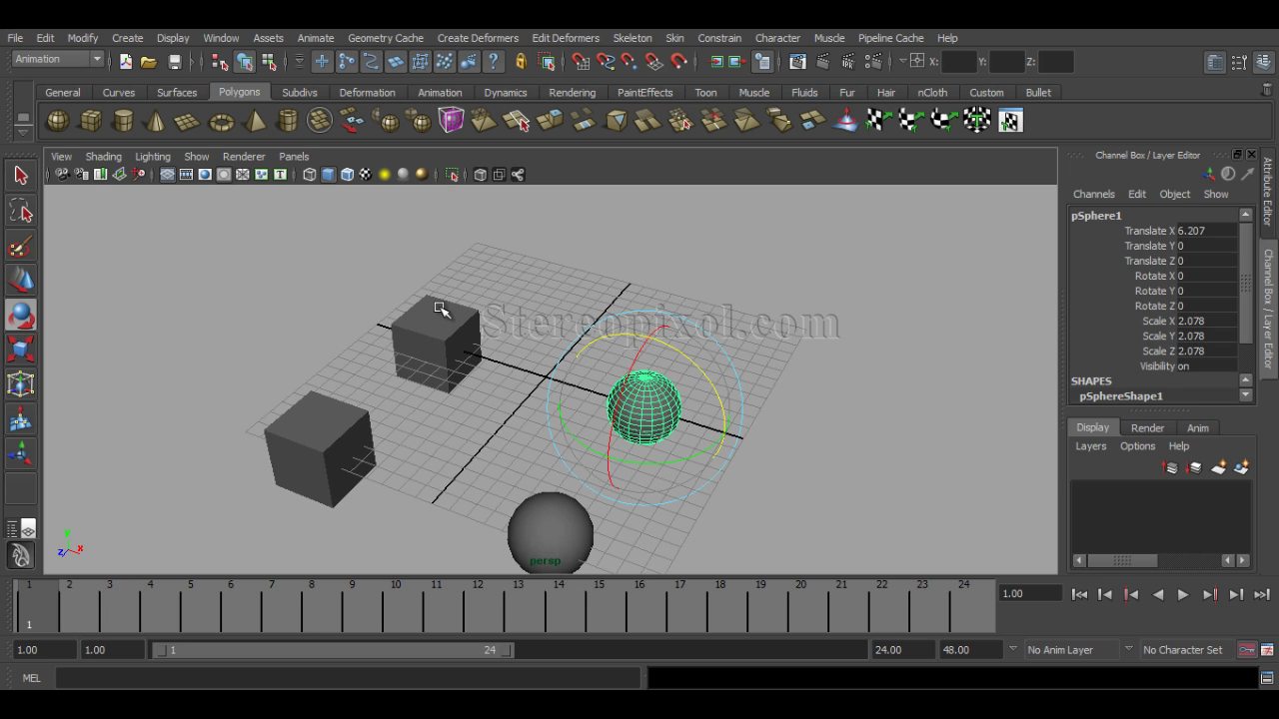
shift+click(443, 309)
click(714, 38)
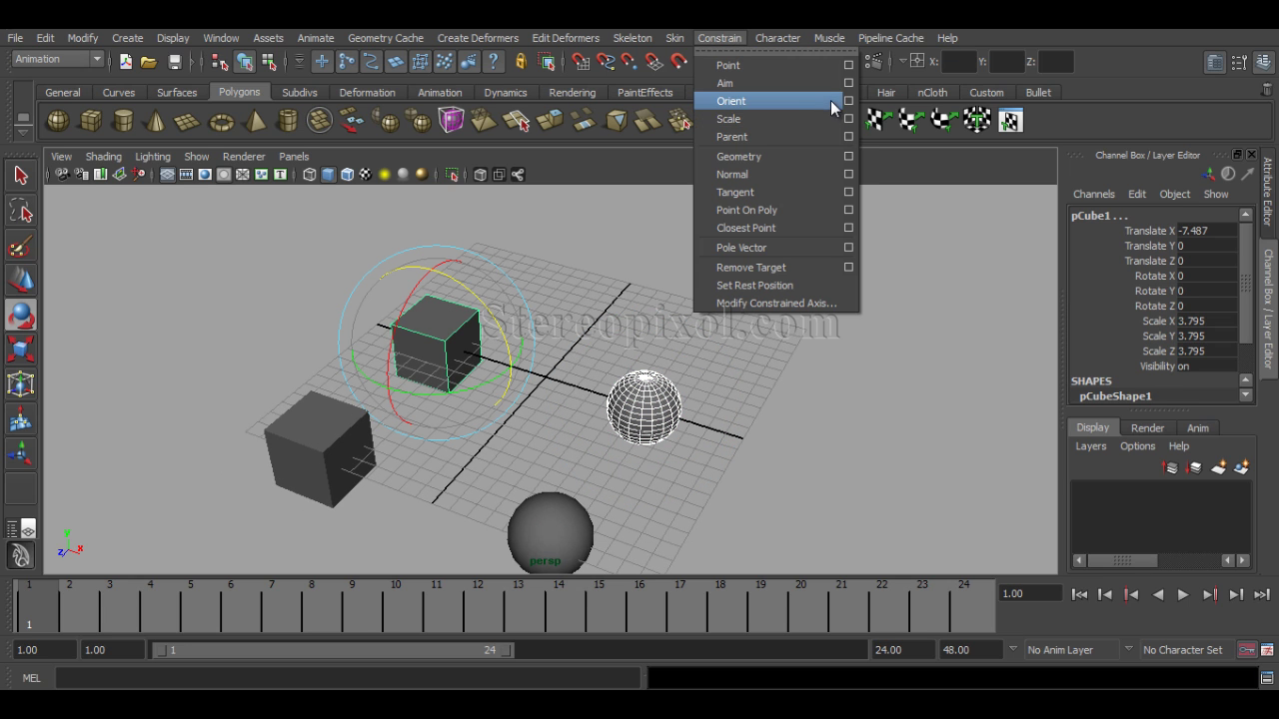
click(849, 101)
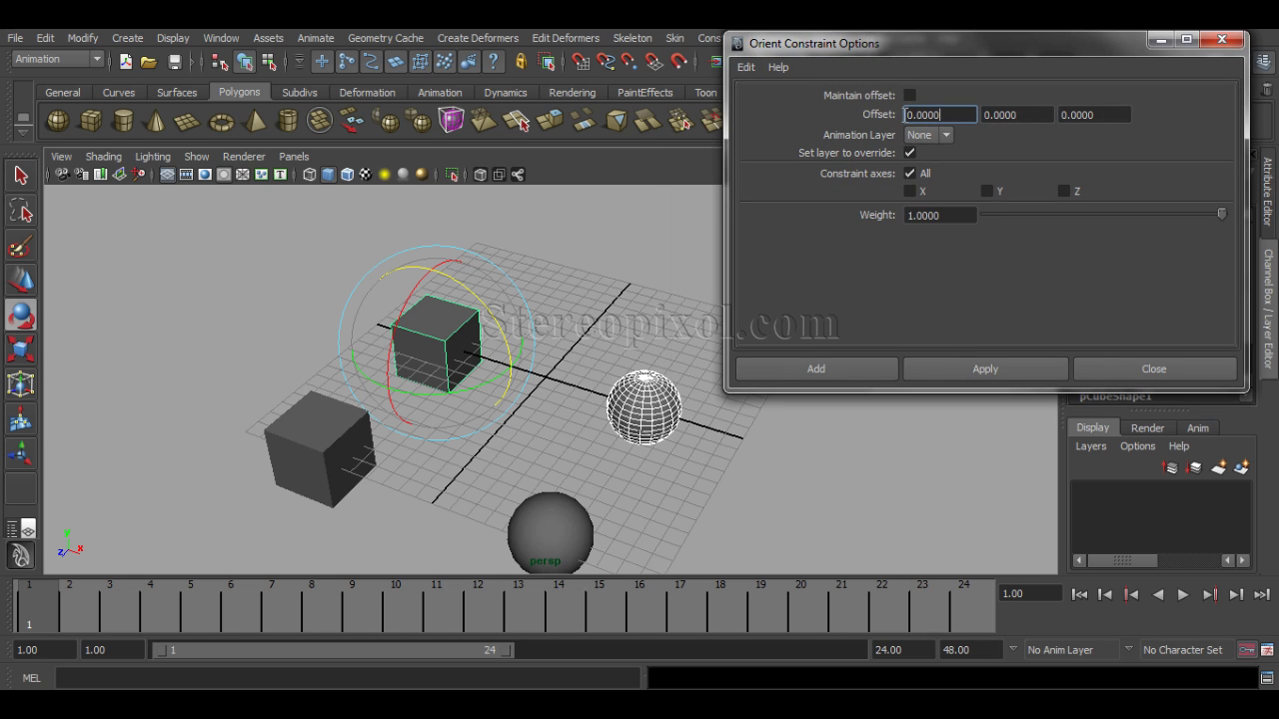
click(909, 96)
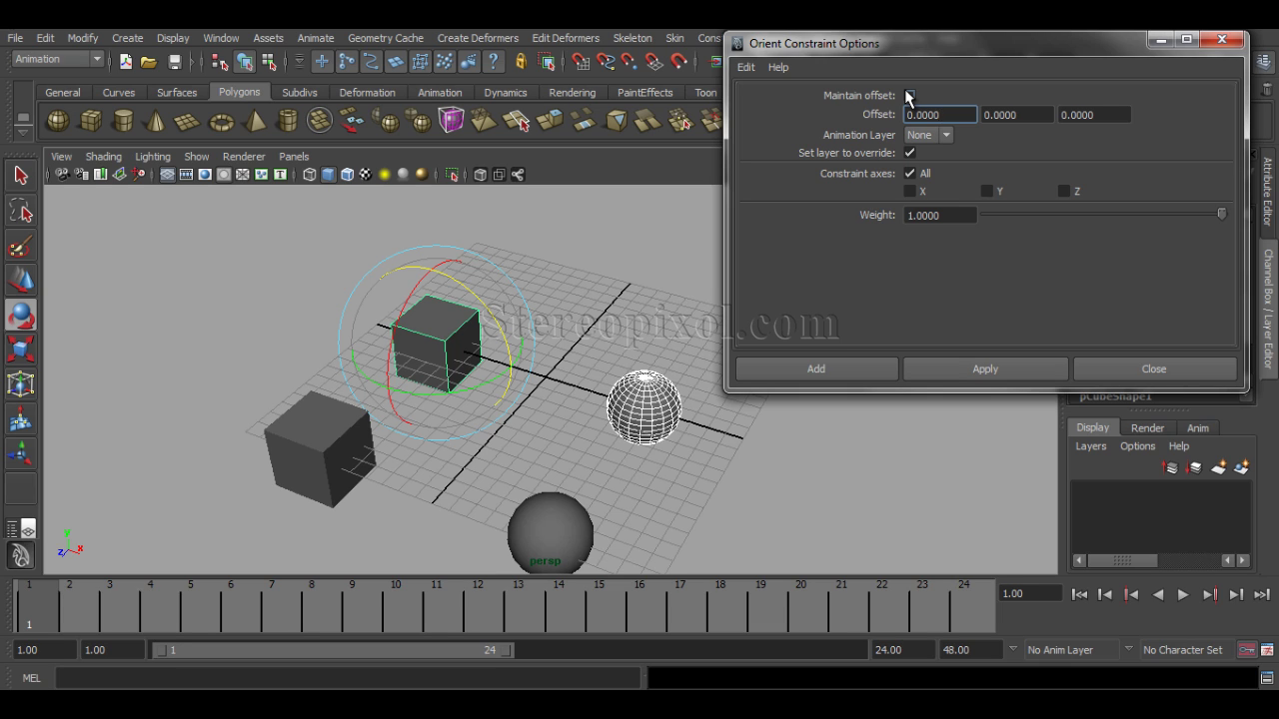
click(1124, 372)
Set pSphere1's Rotate Z to -45
alt+drag(885, 403, 669, 357)
click(633, 344)
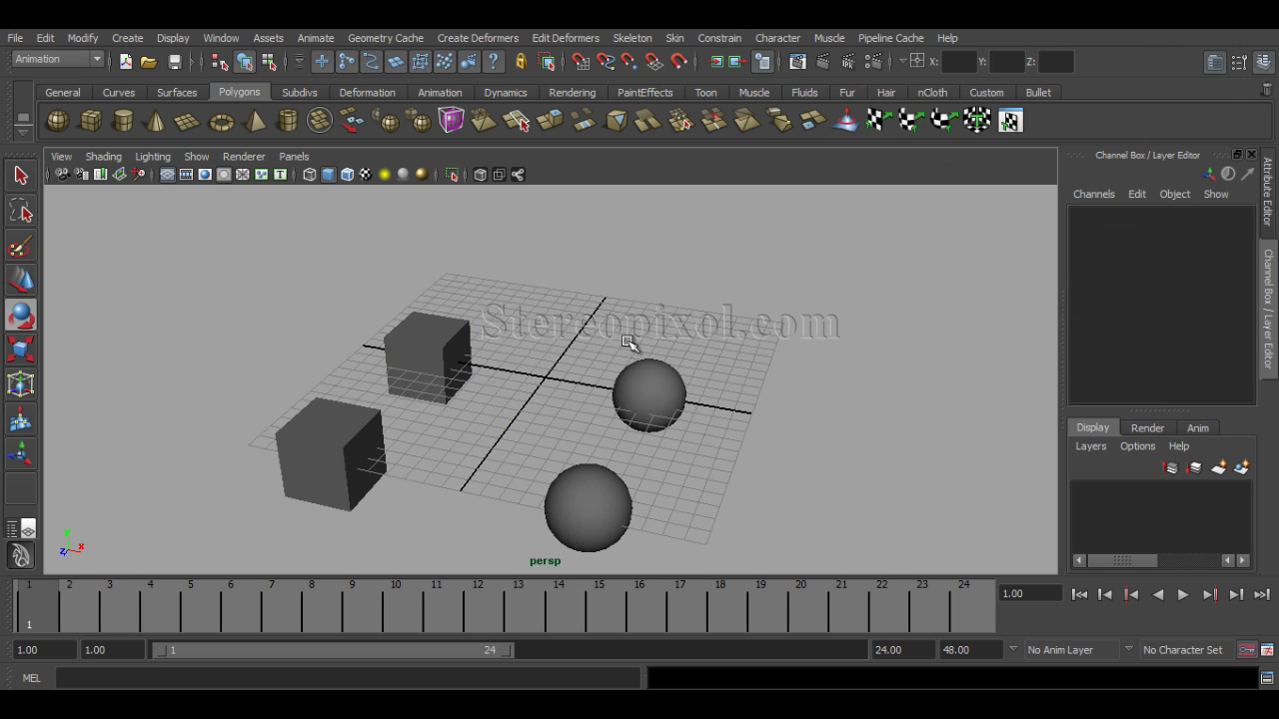
click(645, 392)
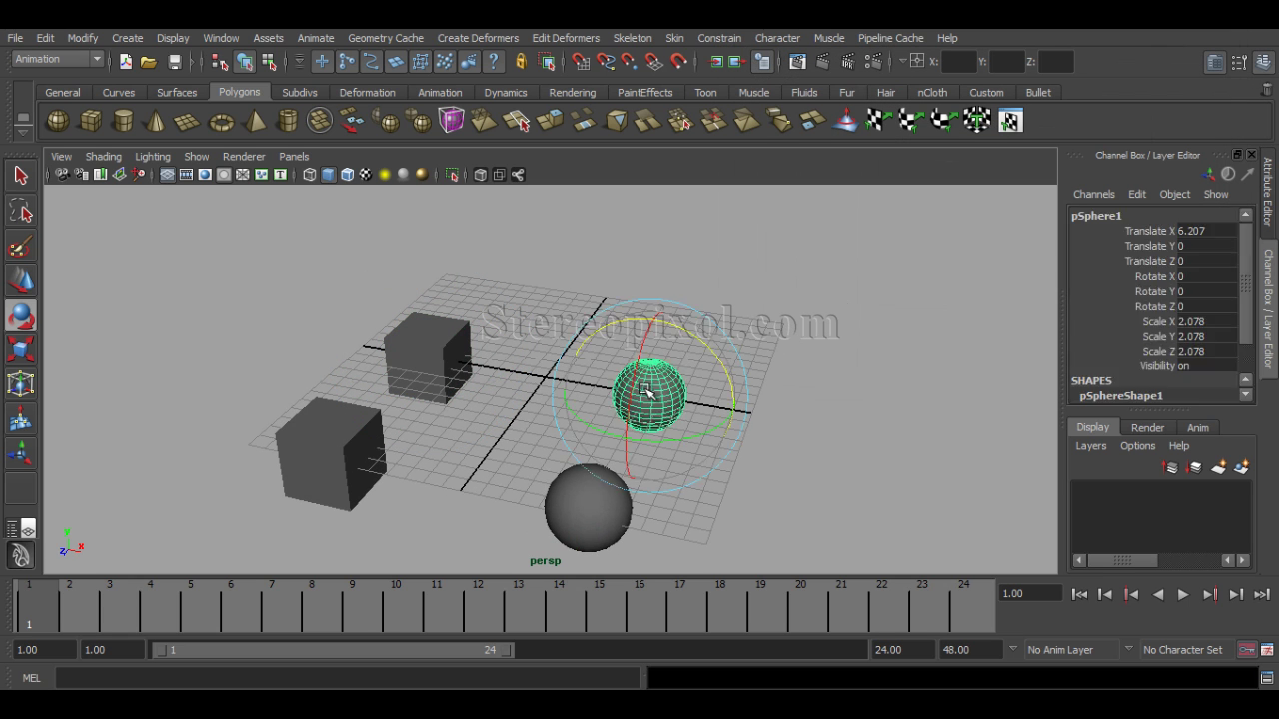
click(1199, 306)
text(-50)
key(Return)
alt+drag(654, 405, 630, 441)
click(1206, 306)
text(45)
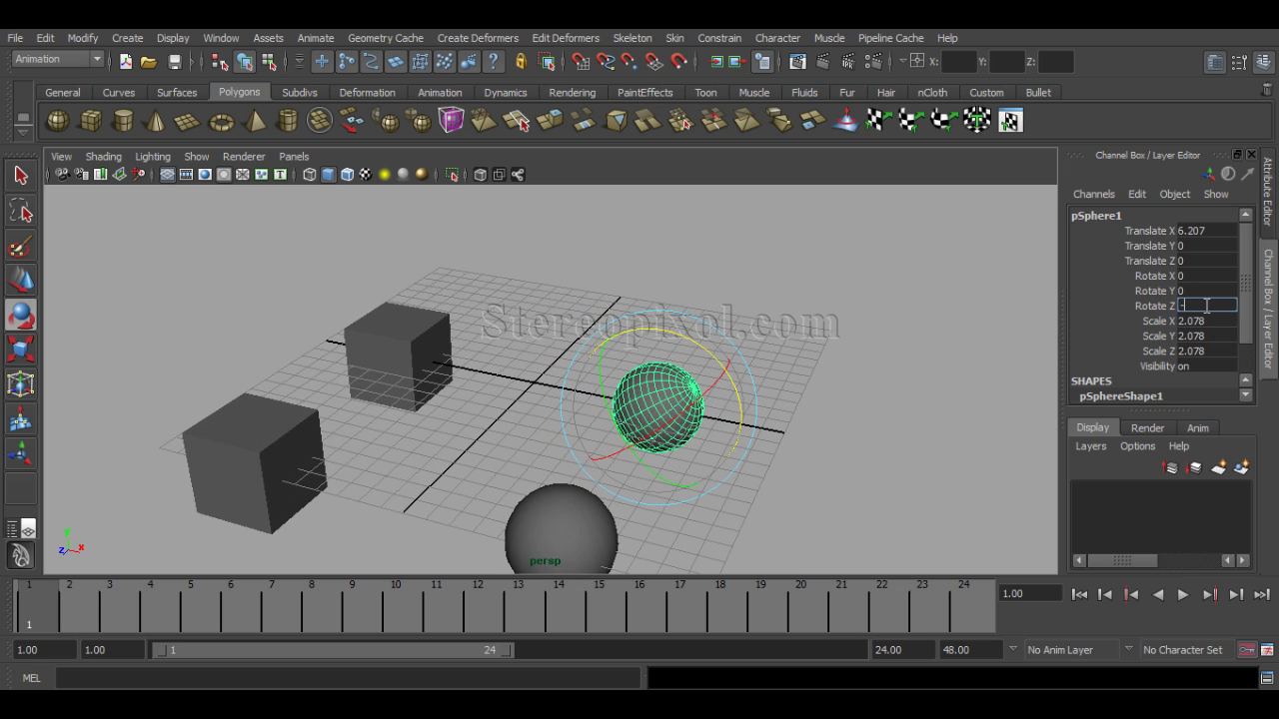
key(Return)
alt+drag(765, 311, 741, 404)
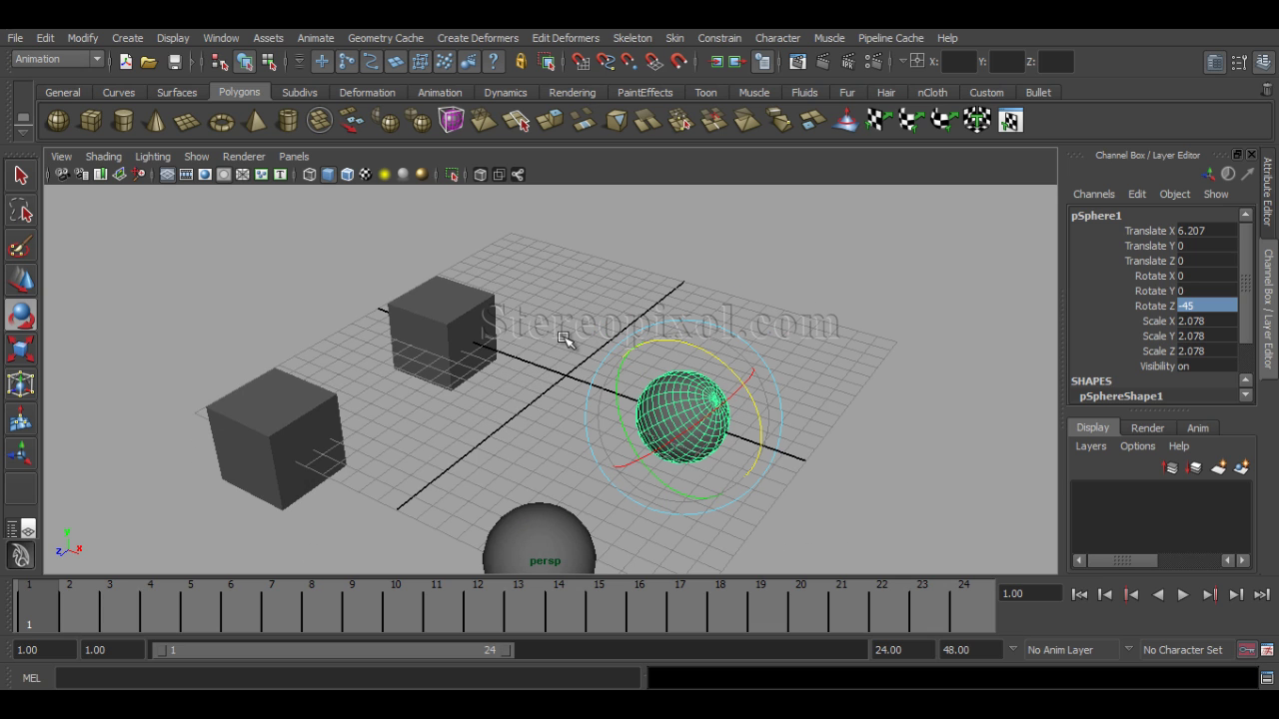
Compare the rotation values of the unconstrained pCube1 with those of pSphere1
click(609, 313)
click(690, 394)
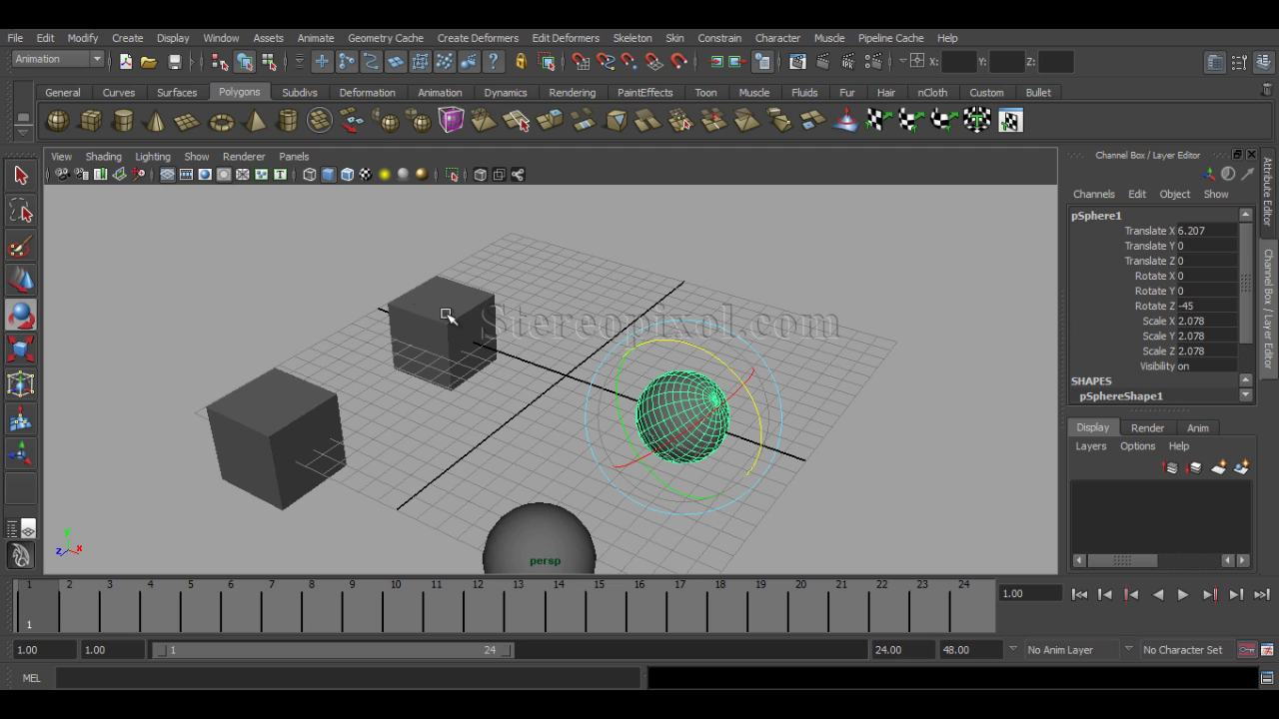
click(450, 320)
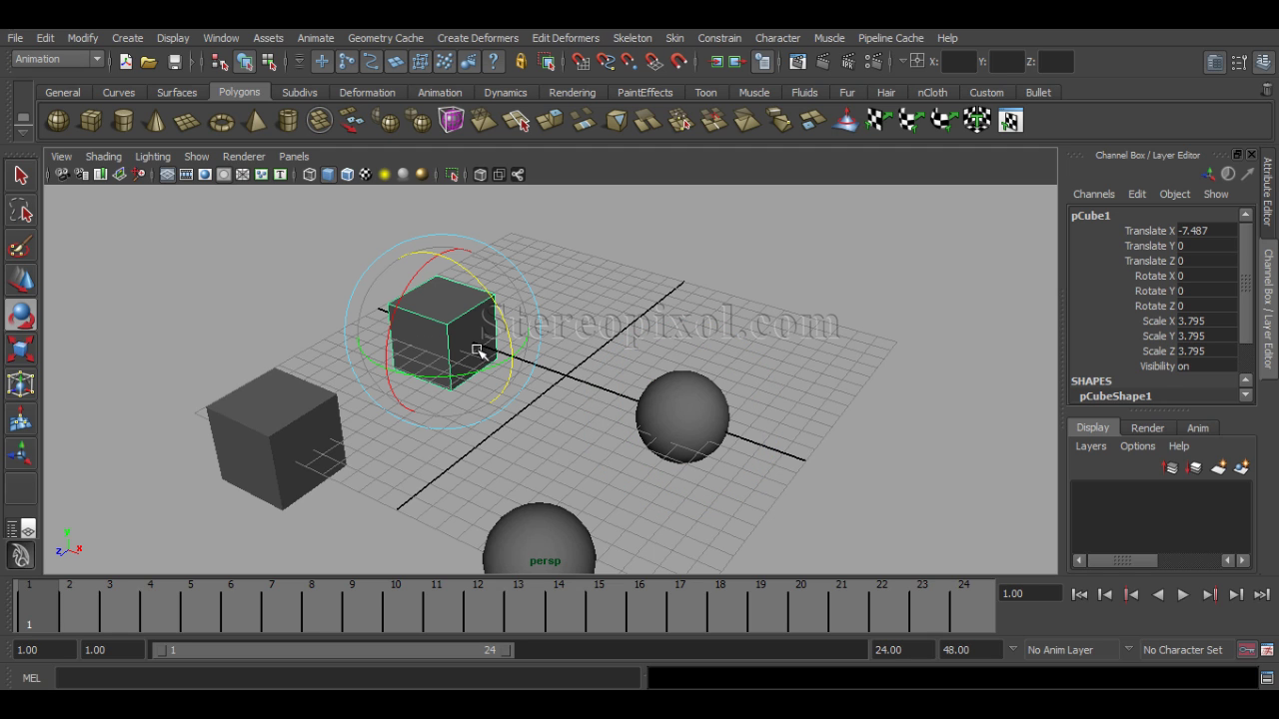
click(616, 315)
Apply an Orient constraint from pSphere1 to pCube1 with Maintain offset disabled and all constraint axes
click(688, 425)
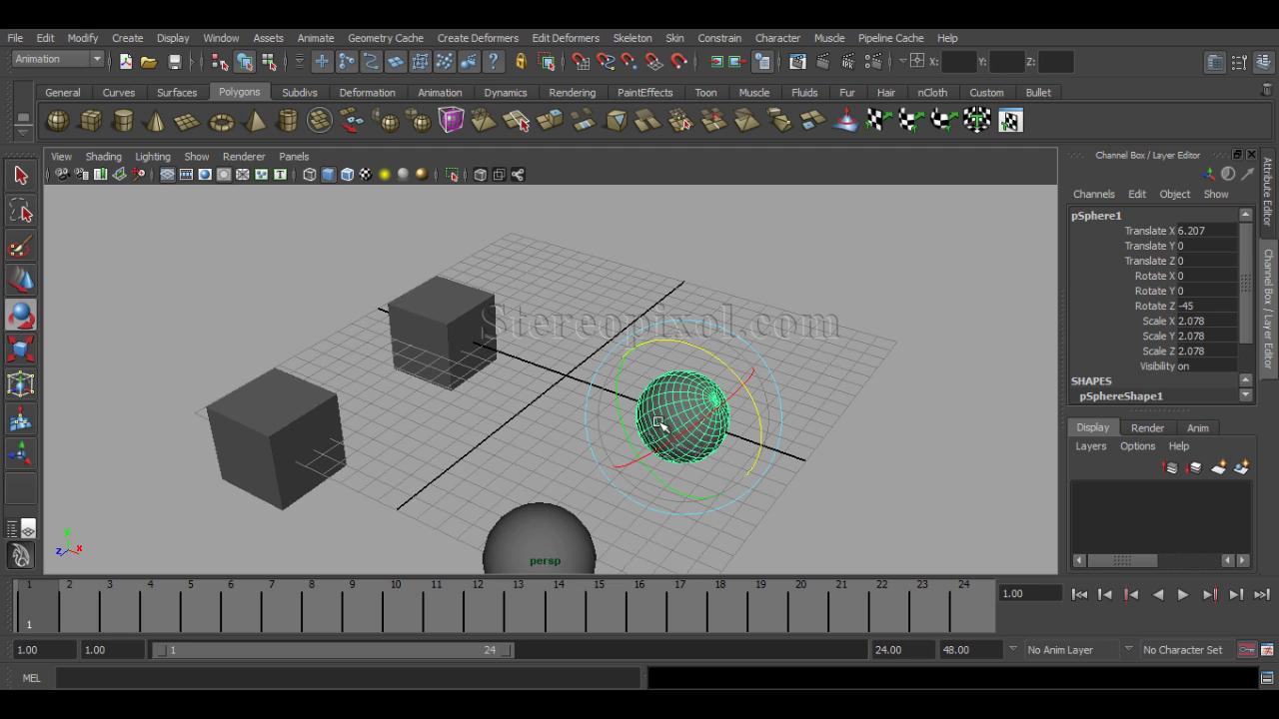
click(490, 321)
click(719, 38)
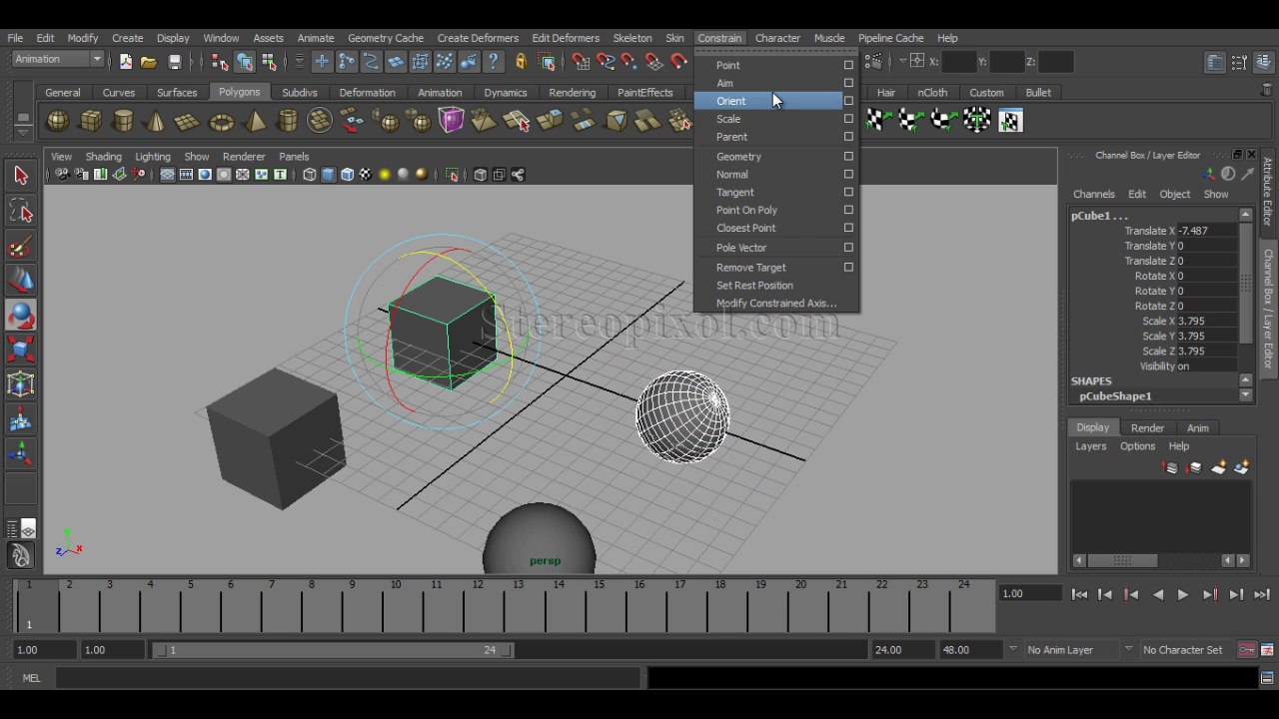
click(848, 101)
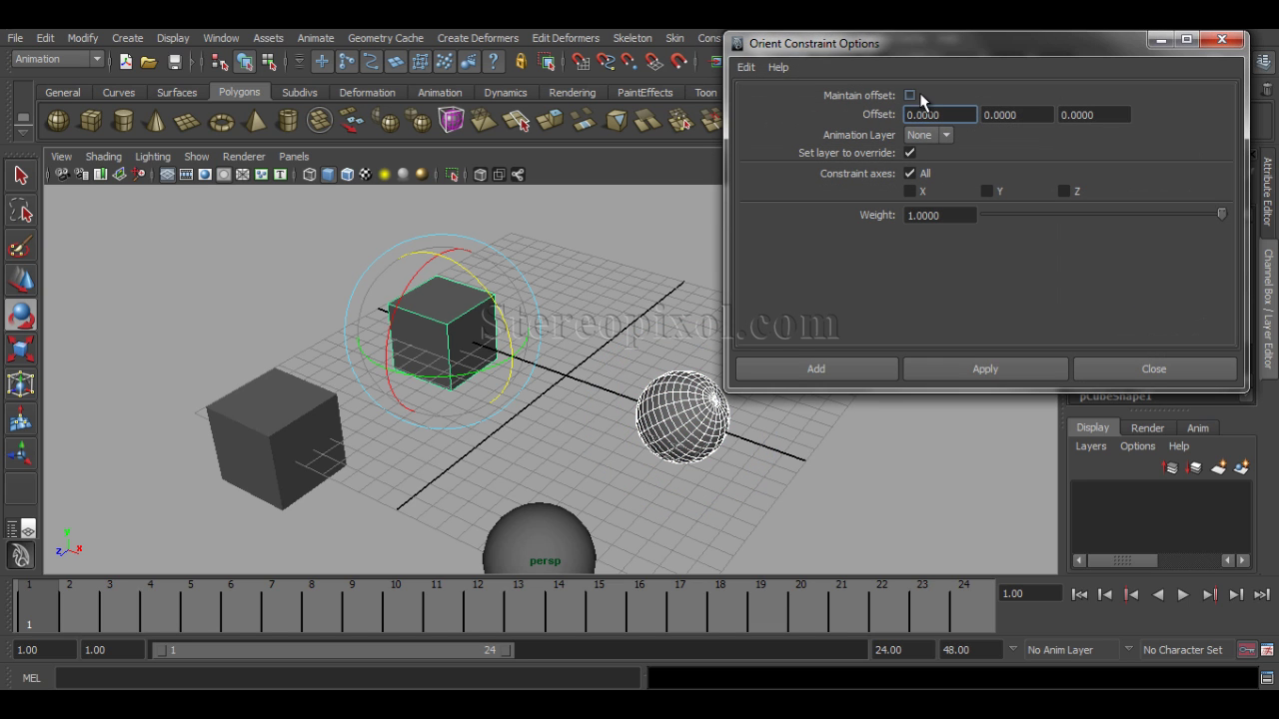
drag(931, 45, 785, 31)
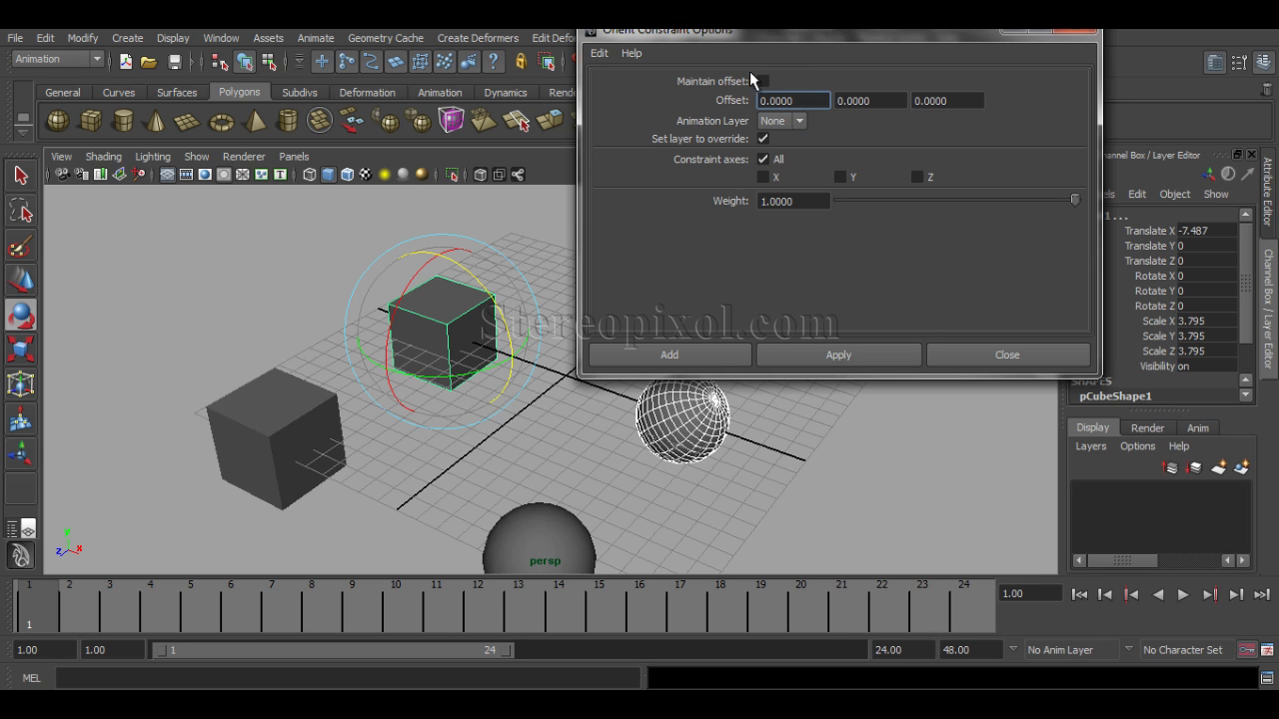
click(832, 357)
Examine the orientation of the constrained pCube1 and compare its rotation values with those of pSphere1
mouse_move(428, 414)
alt+mouse_down()
mouse_move(470, 413)
mouse_move(399, 366)
mouse_move(437, 417)
alt+mouse_up()
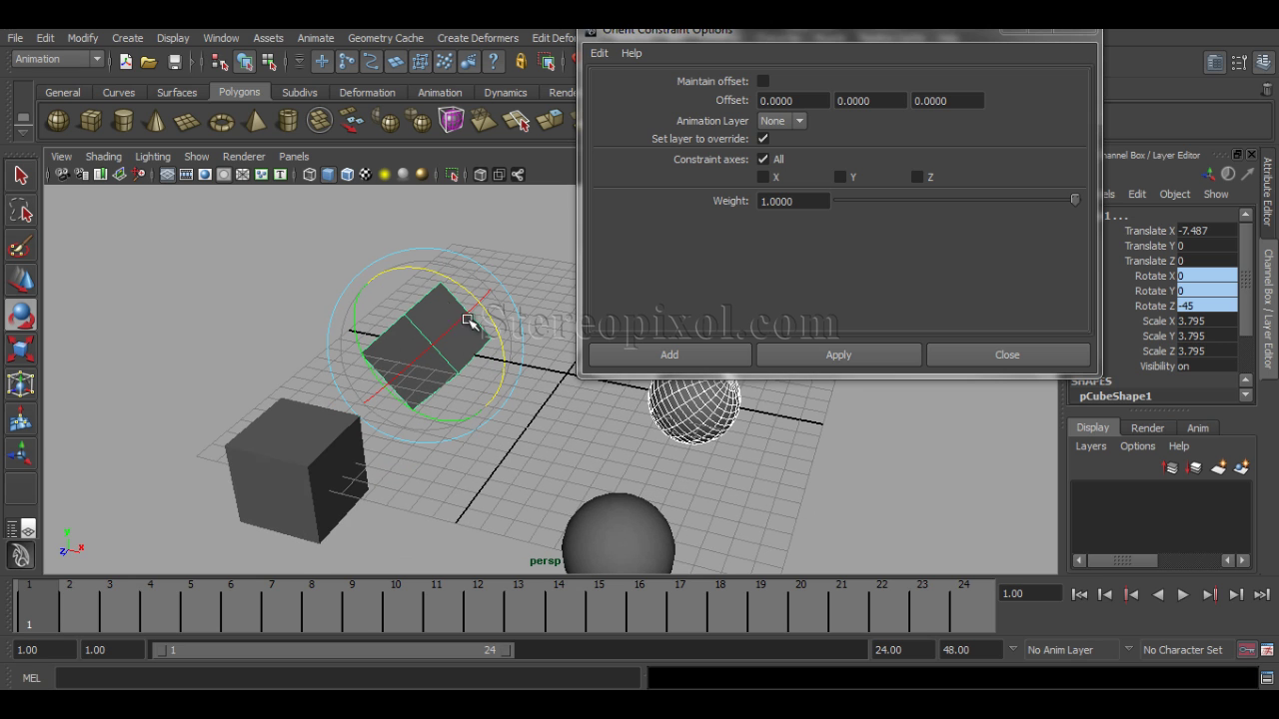
mouse_move(443, 385)
alt+mouse_down()
mouse_move(429, 365)
mouse_move(443, 380)
alt+mouse_up()
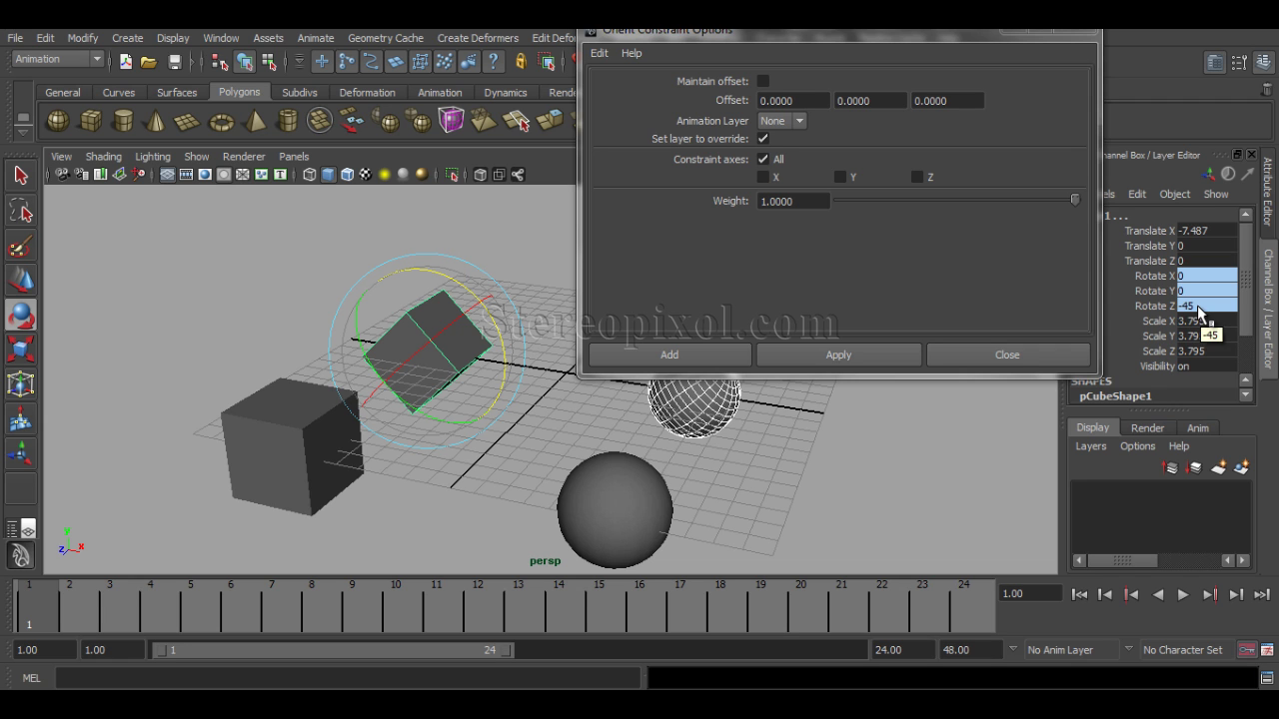
mouse_move(705, 451)
alt+mouse_down()
mouse_move(694, 440)
mouse_move(712, 459)
alt+mouse_up()
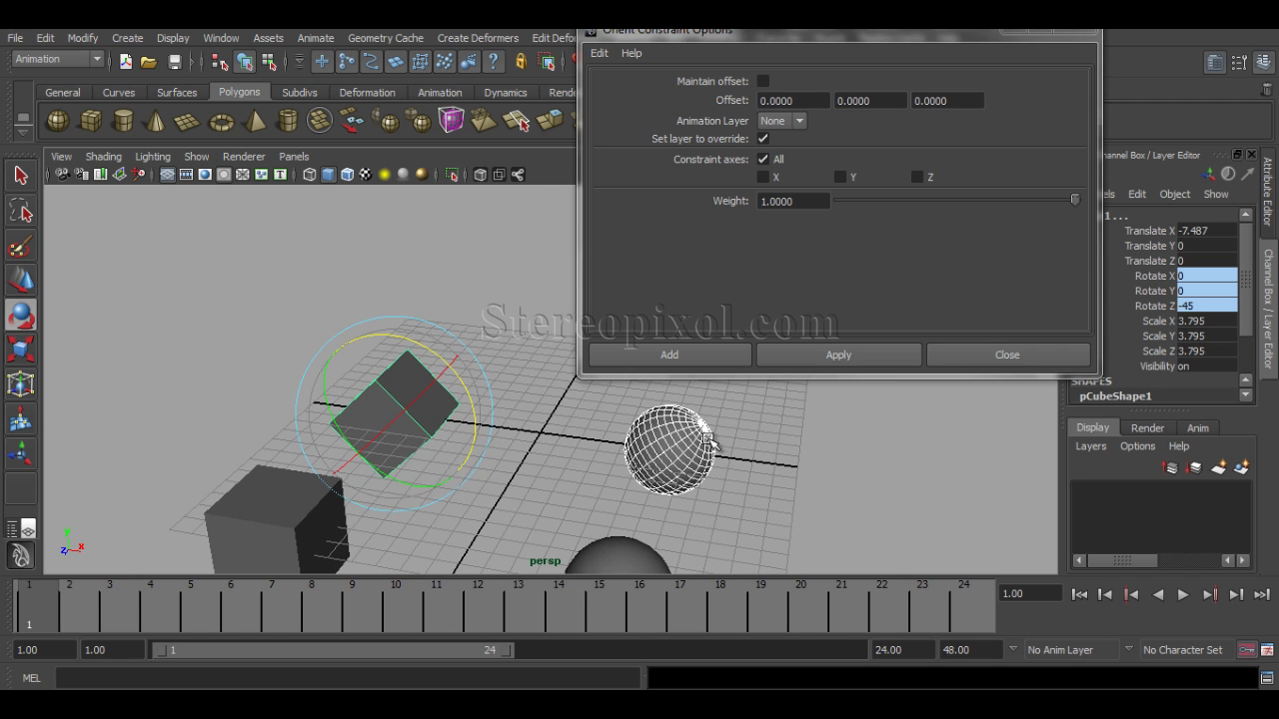
click(670, 461)
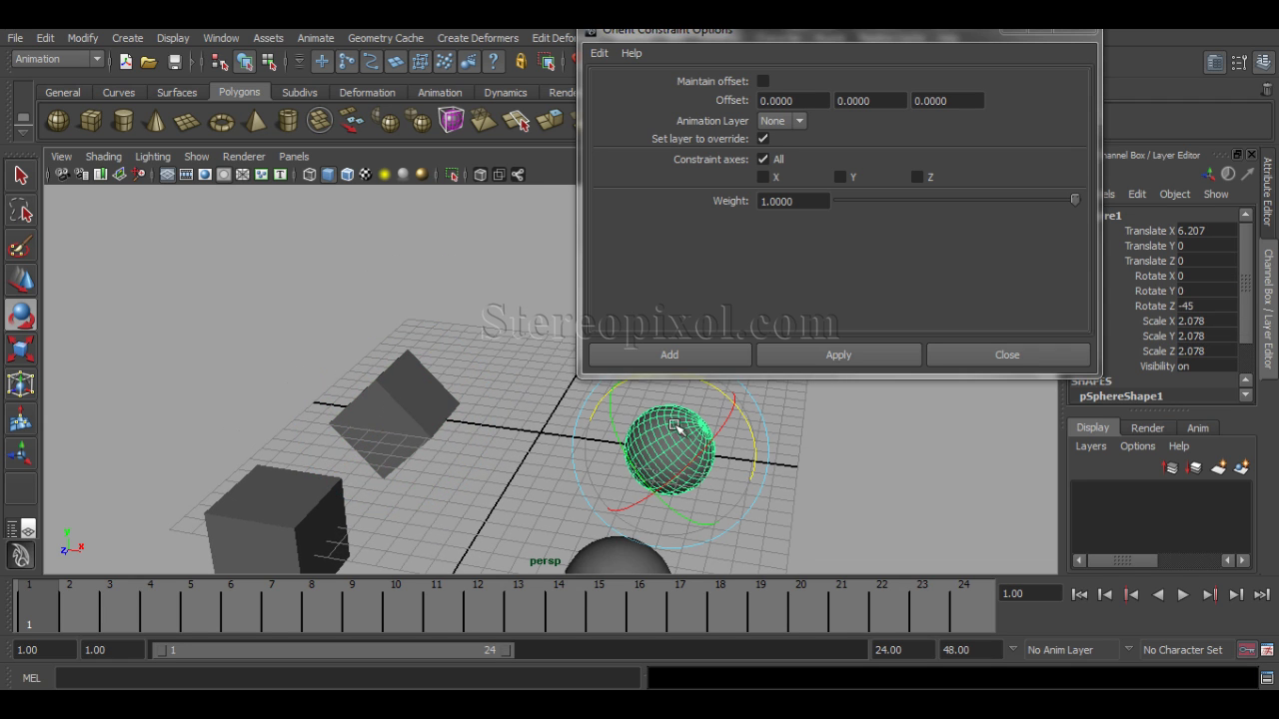
click(416, 389)
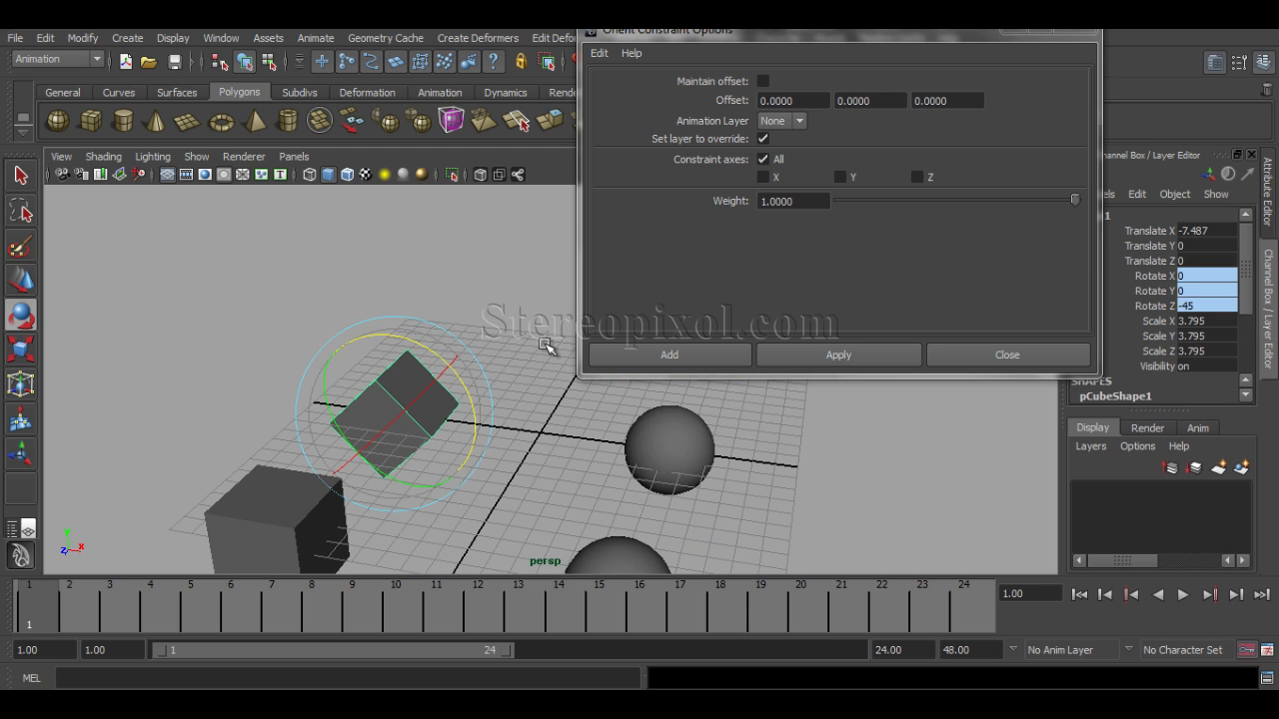
Undo the Orient constraint on pCube1 and reapply it from pSphere1 with Maintain offset enabled
key(ctrl+z)
key(ctrl+z)
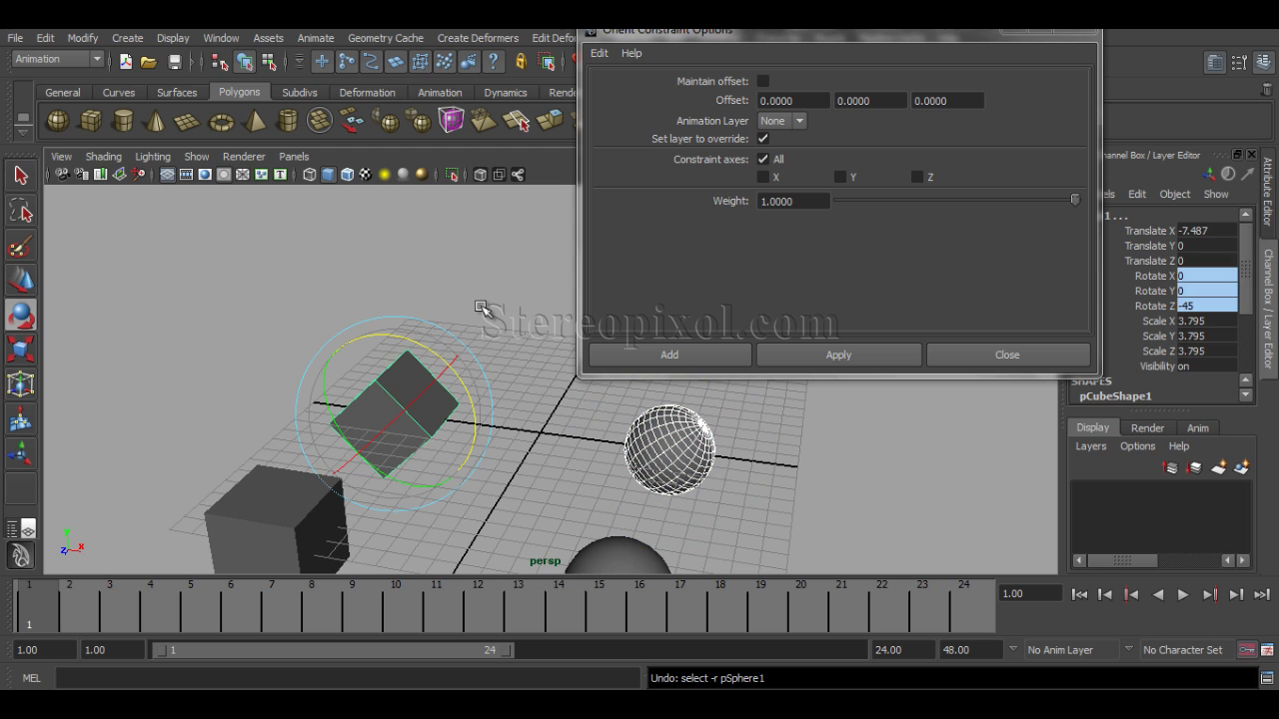
key(ctrl+z)
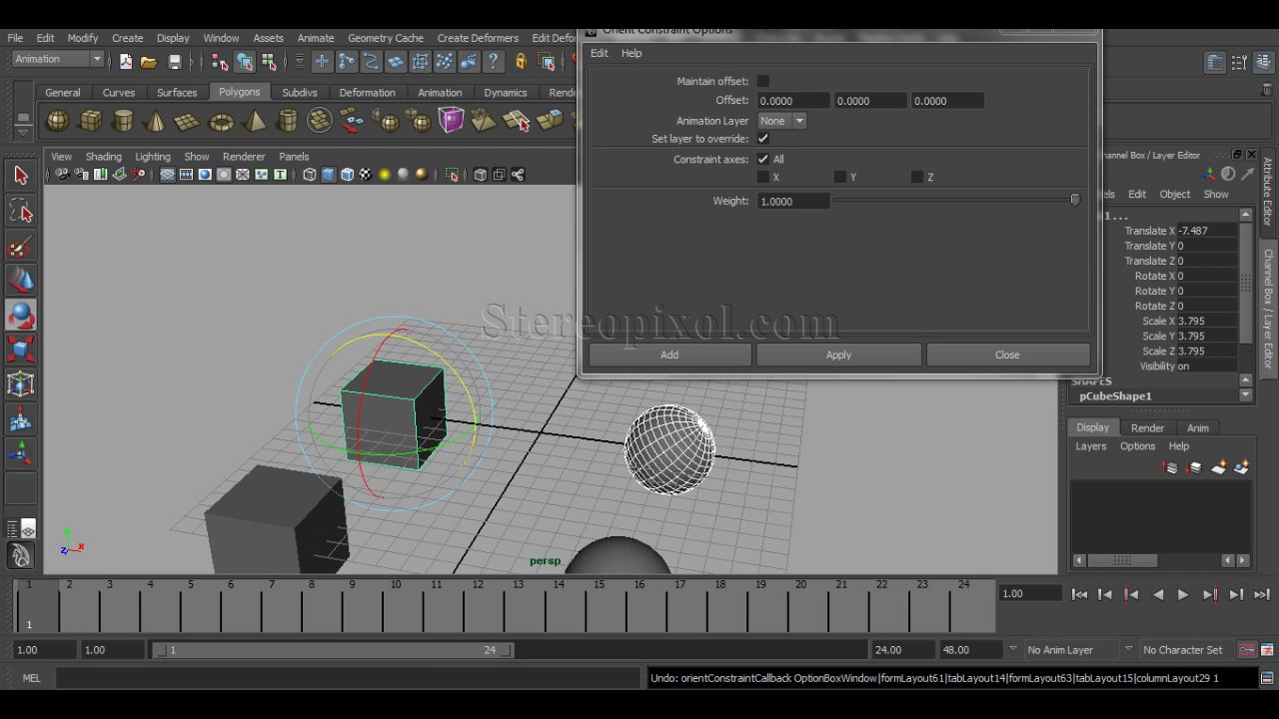
click(764, 83)
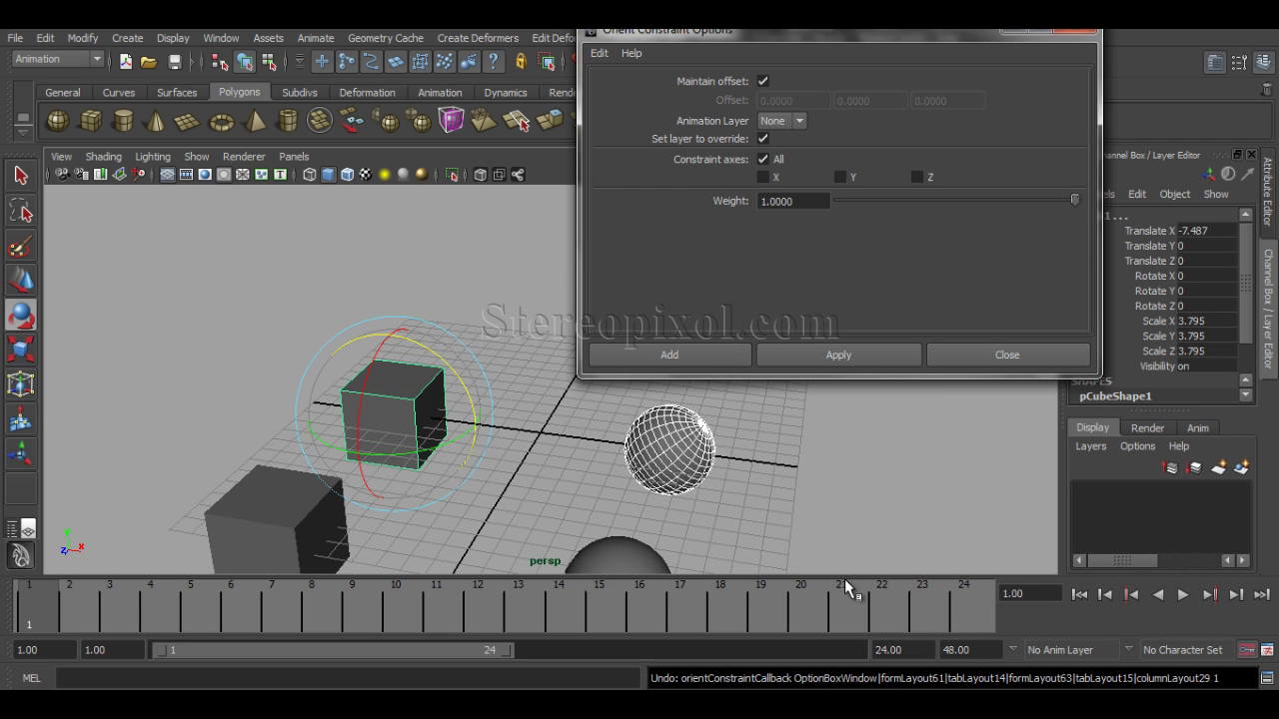
click(813, 353)
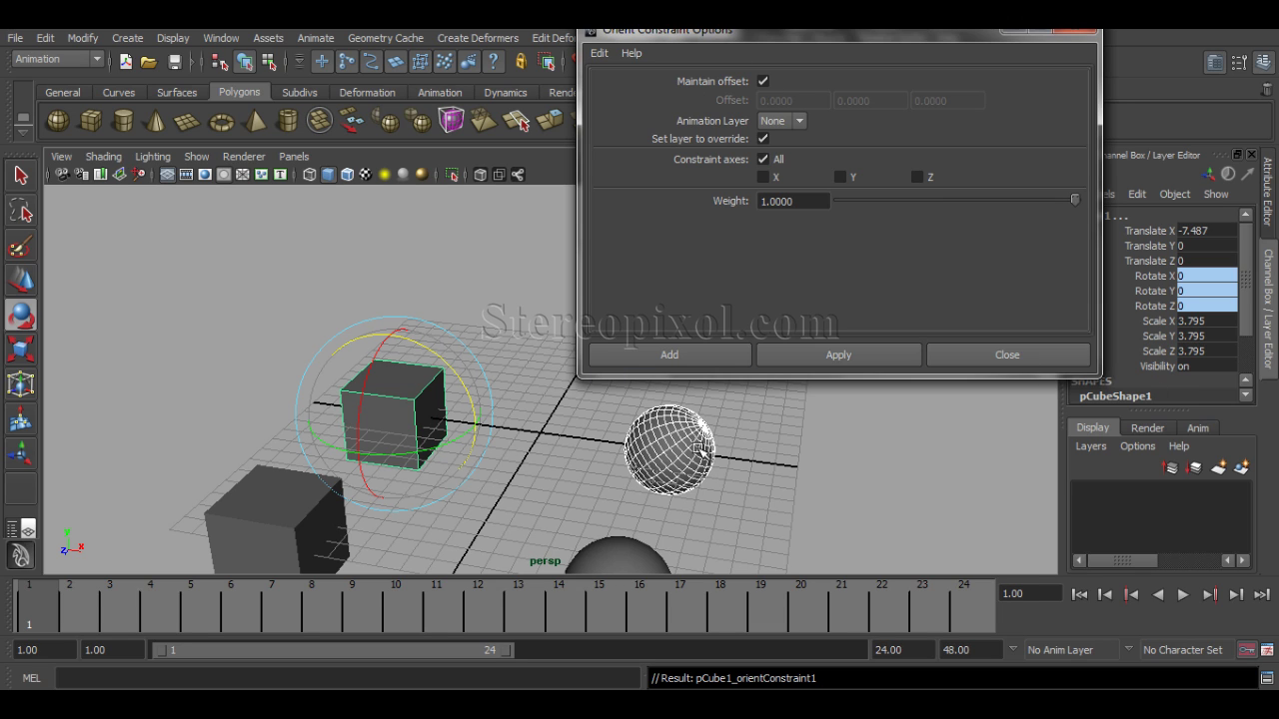
Set pSphere1's Rotate Z to -90
click(699, 450)
double_click(1210, 306)
text(-90)
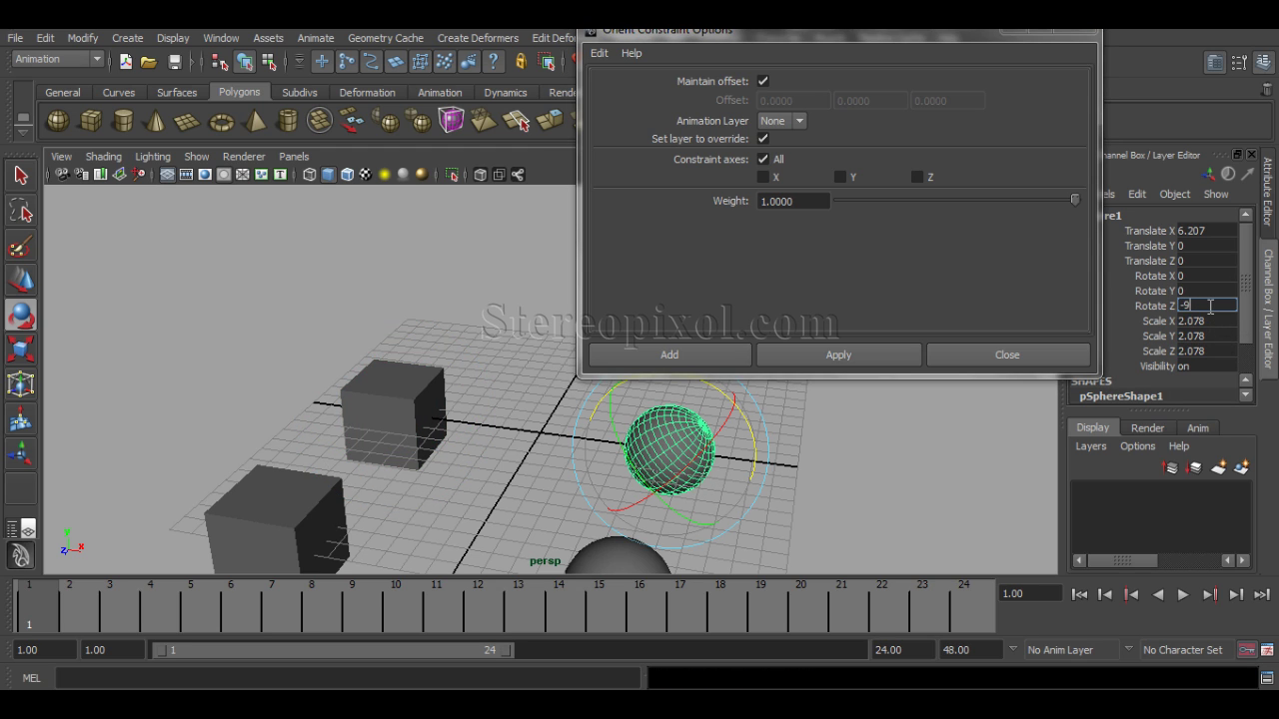
key(Return)
Compare the Rotate Z values of pCube1 and pSphere1 under the offset-maintaining constraint
click(398, 398)
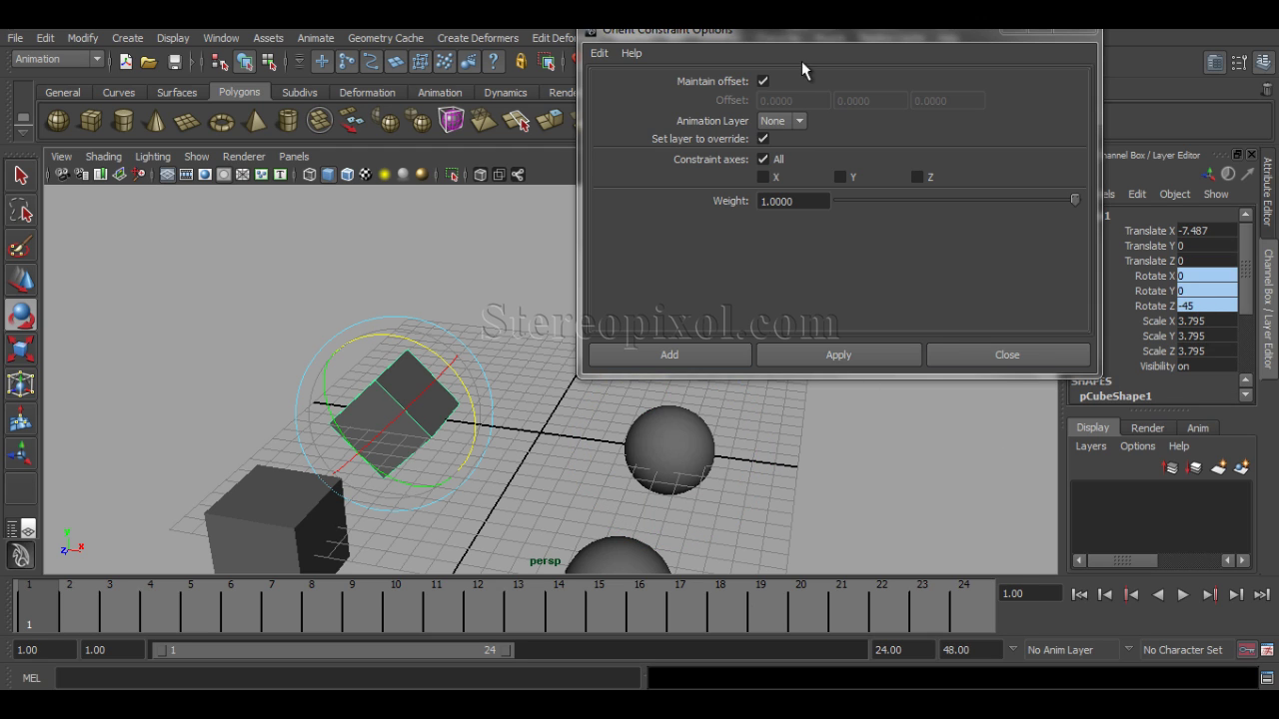
click(692, 421)
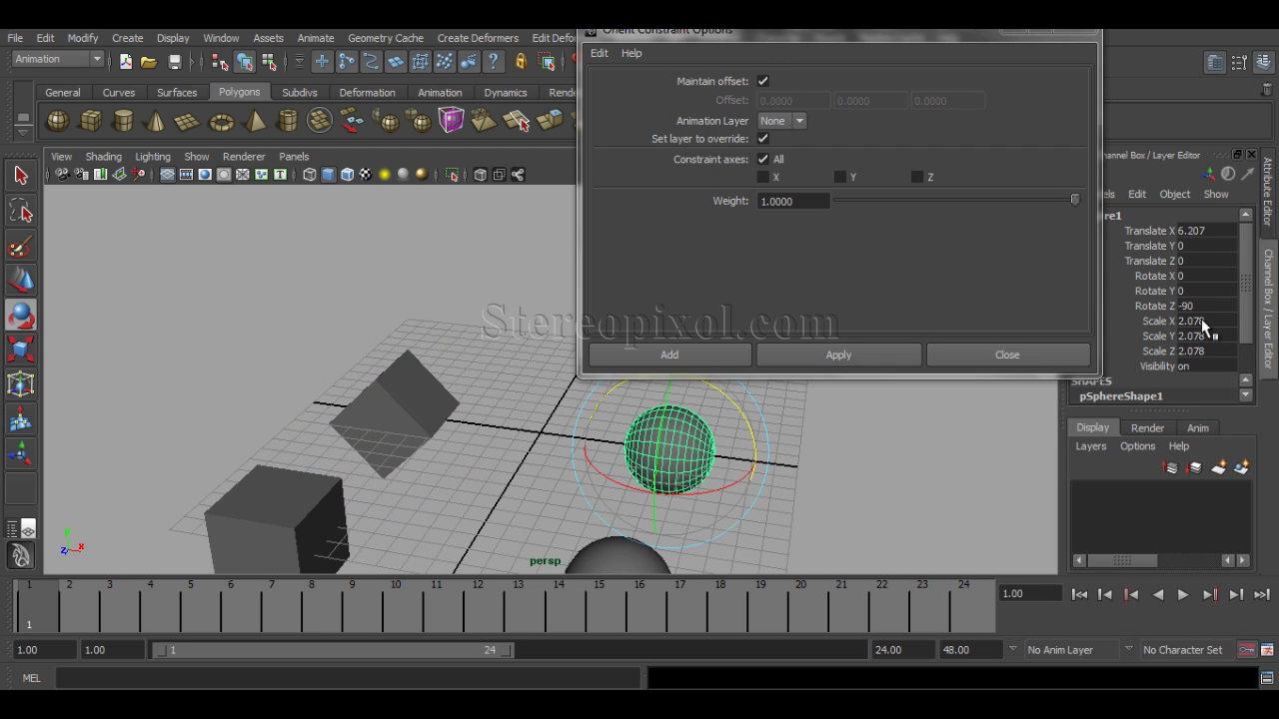
click(462, 401)
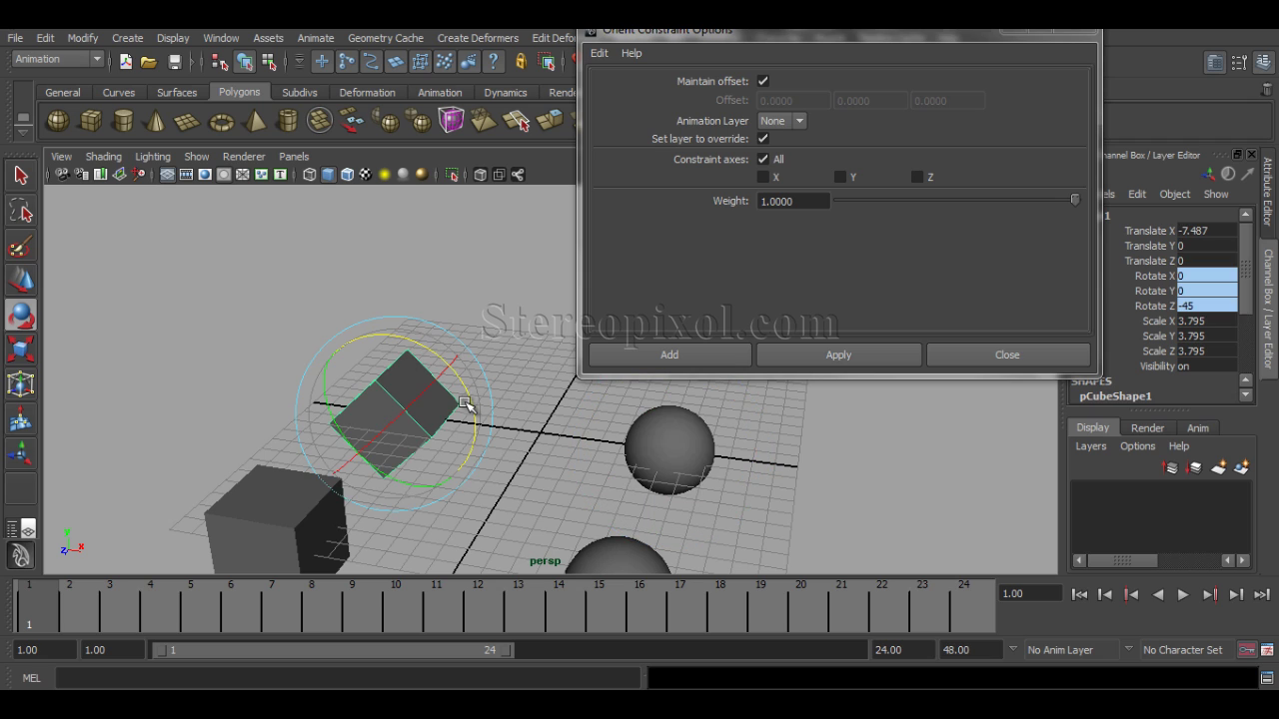
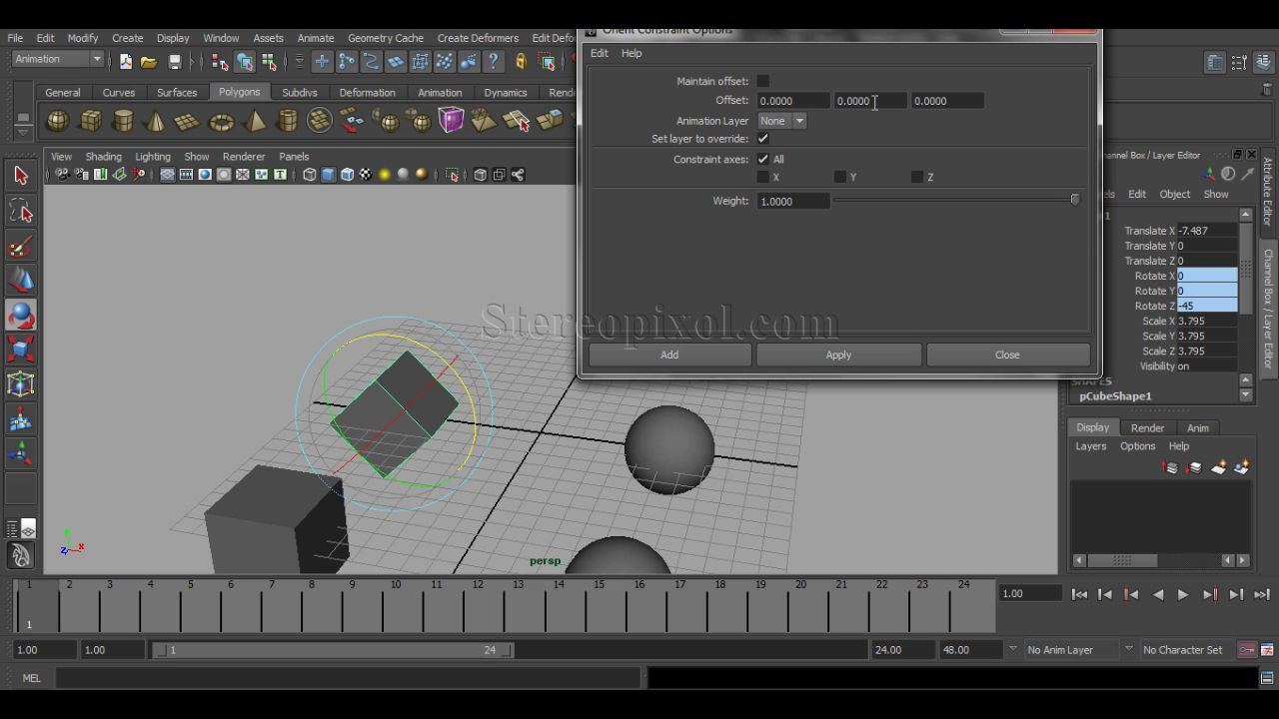
Examine the Offset values and the available Animation Layer choices in the Orient constraint options
click(874, 102)
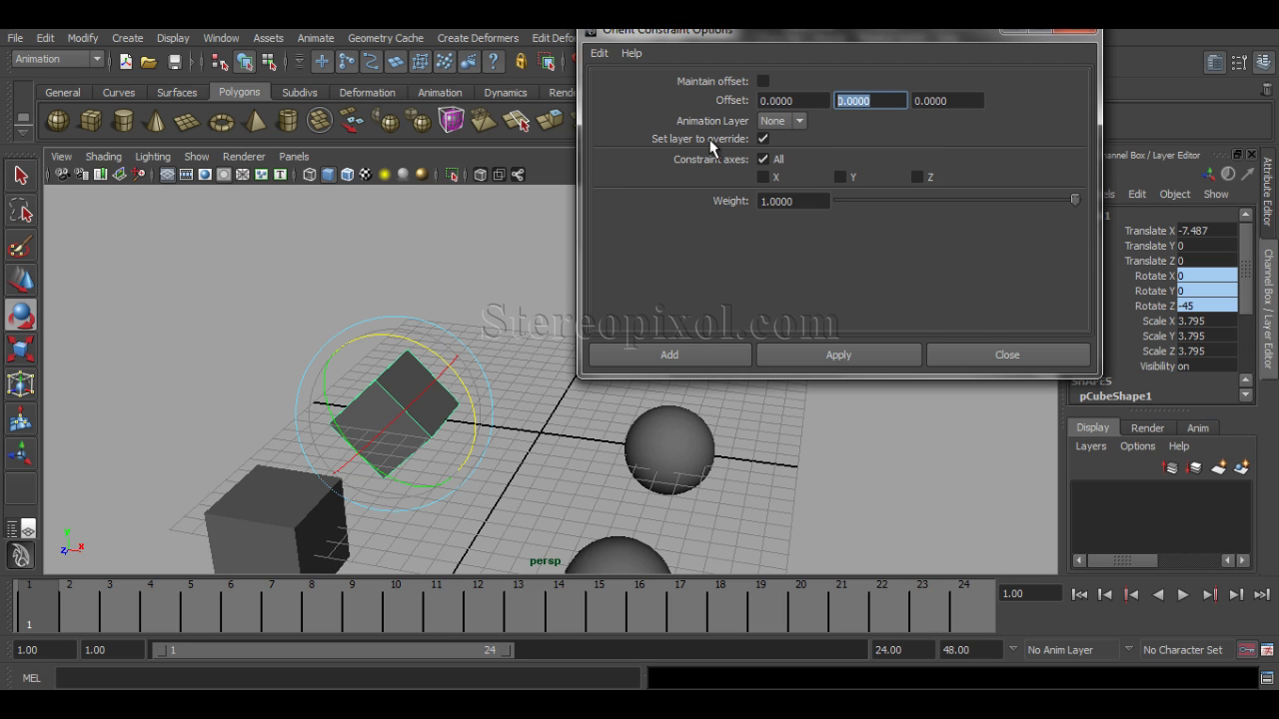
click(799, 121)
click(803, 123)
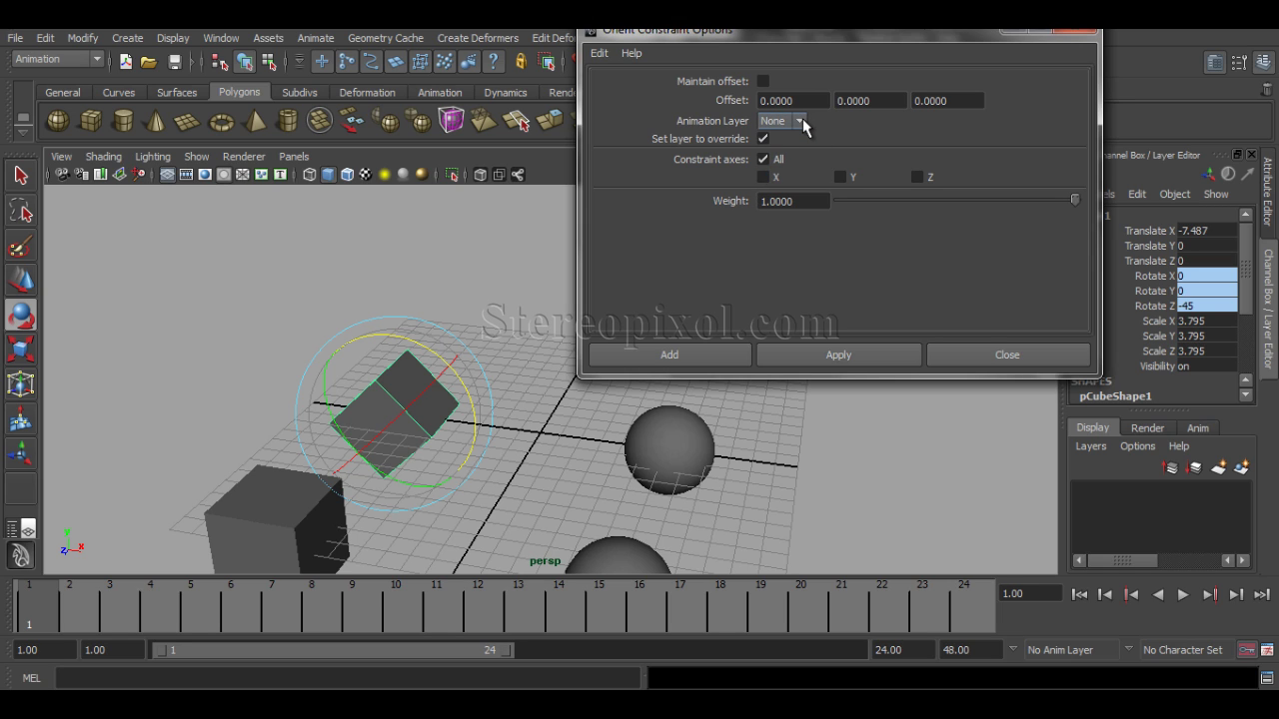
click(800, 121)
click(804, 124)
click(803, 123)
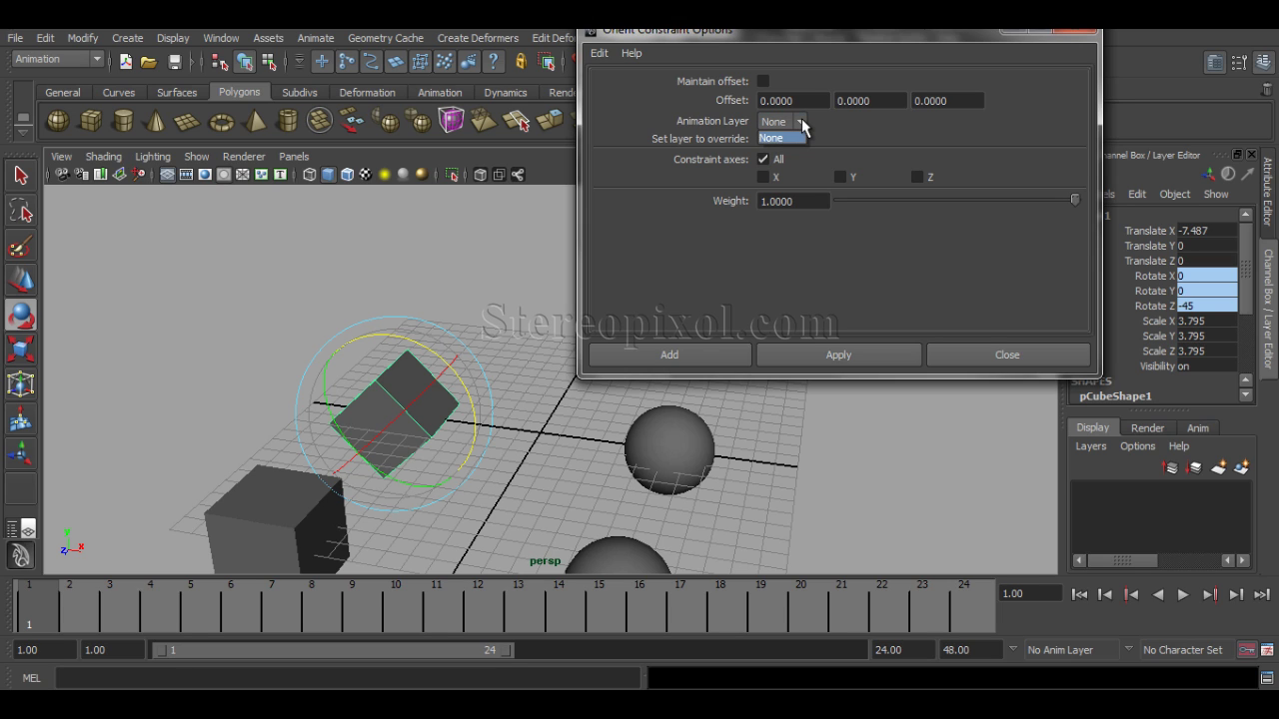
click(803, 123)
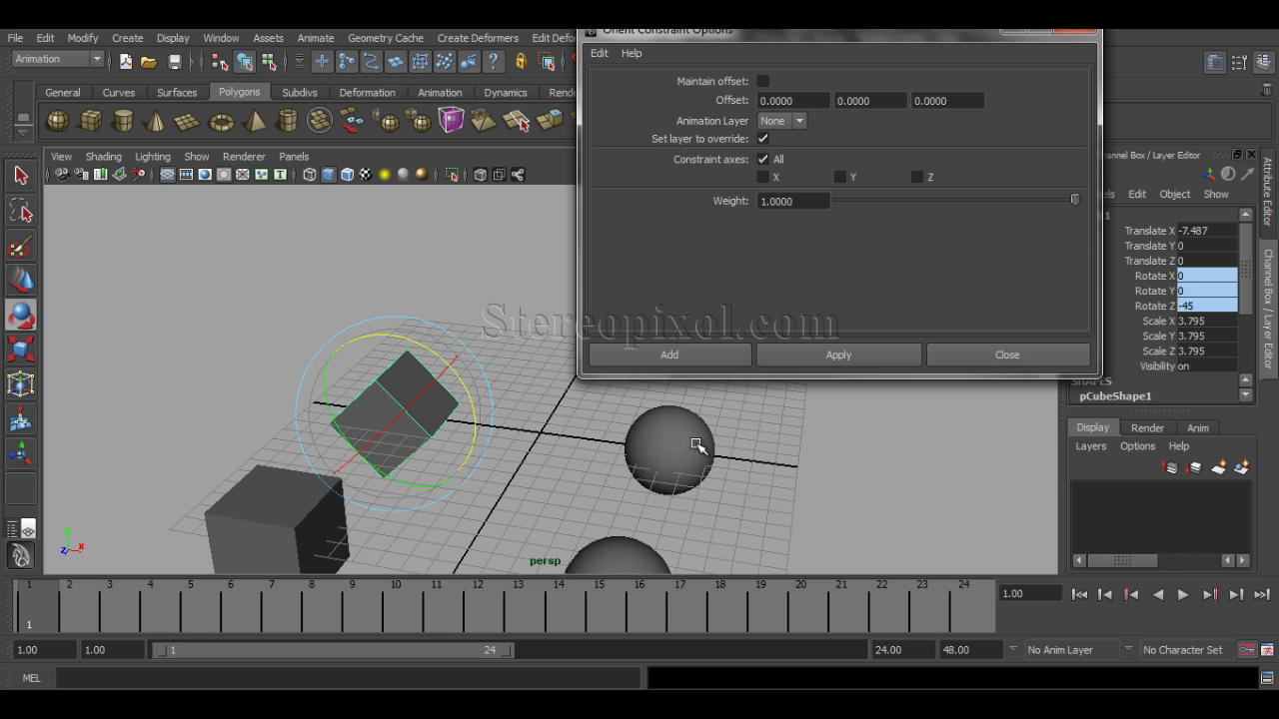
Restrict the Orient constraint axes to Z only
click(764, 176)
click(842, 178)
click(842, 178)
click(764, 177)
click(917, 177)
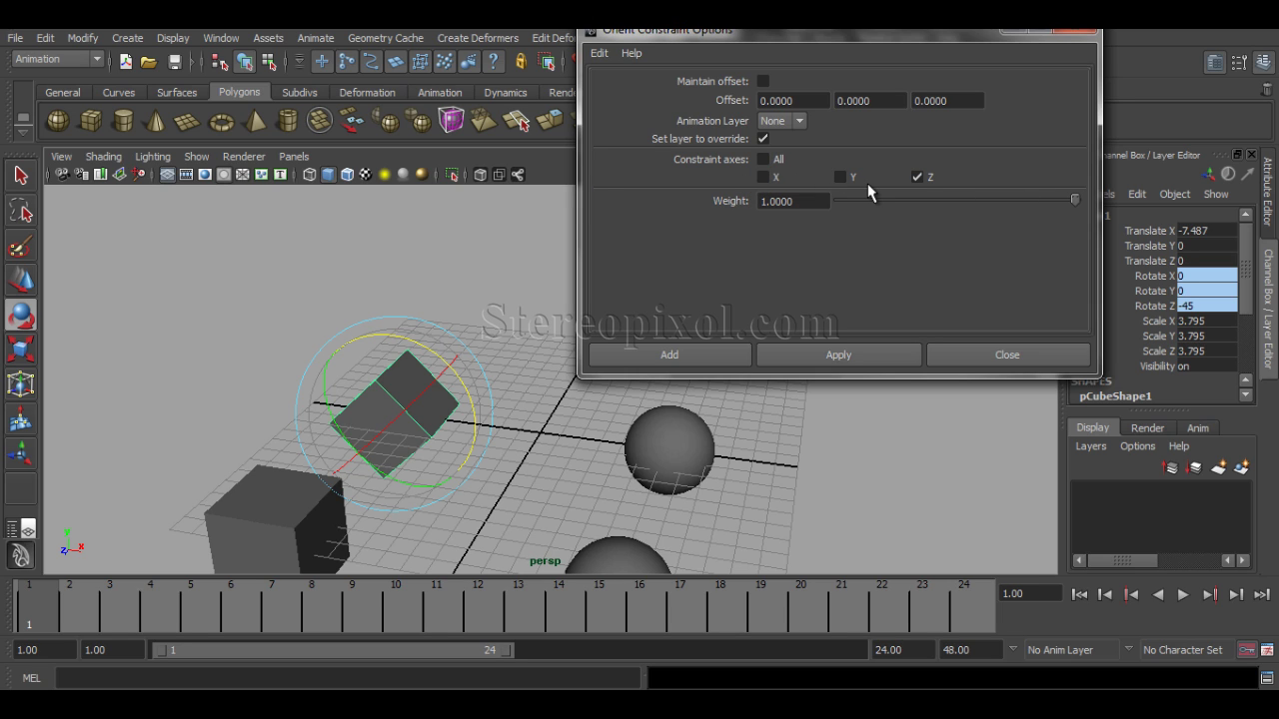